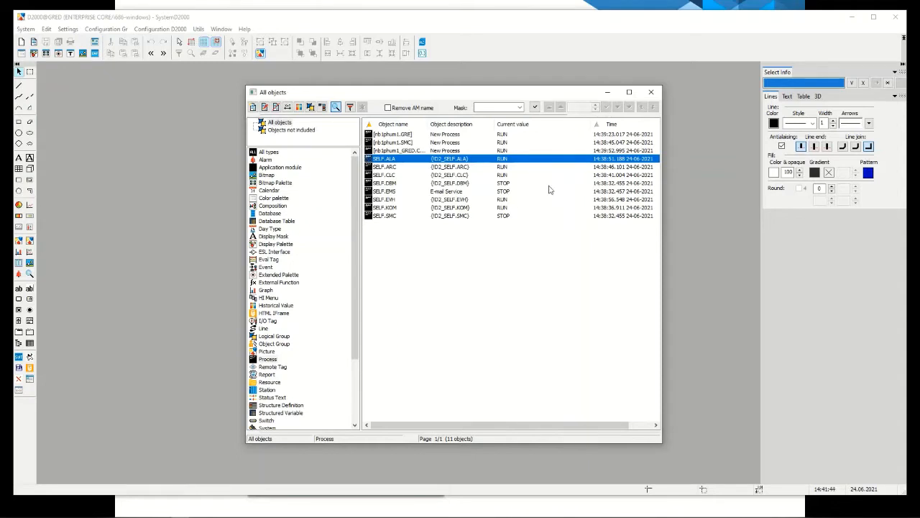
# Examine the start parameters of the SELF.KOM process, including its path and autostart settings, and close its configuration.
pyautogui.click(385, 209)
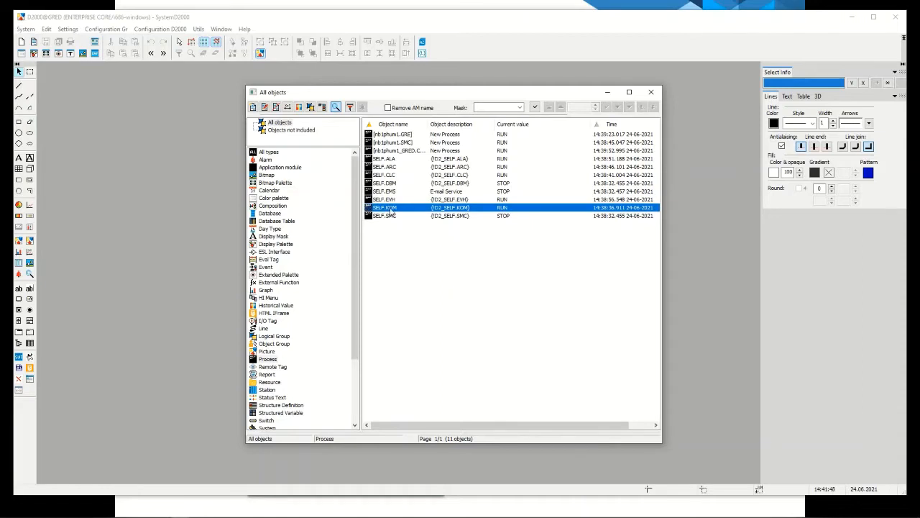
pyautogui.doubleClick(391, 209)
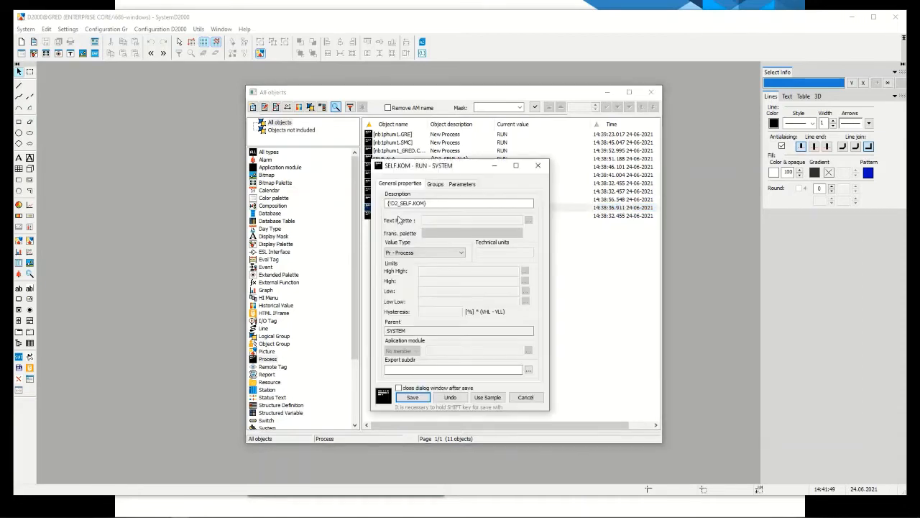
pyautogui.click(461, 184)
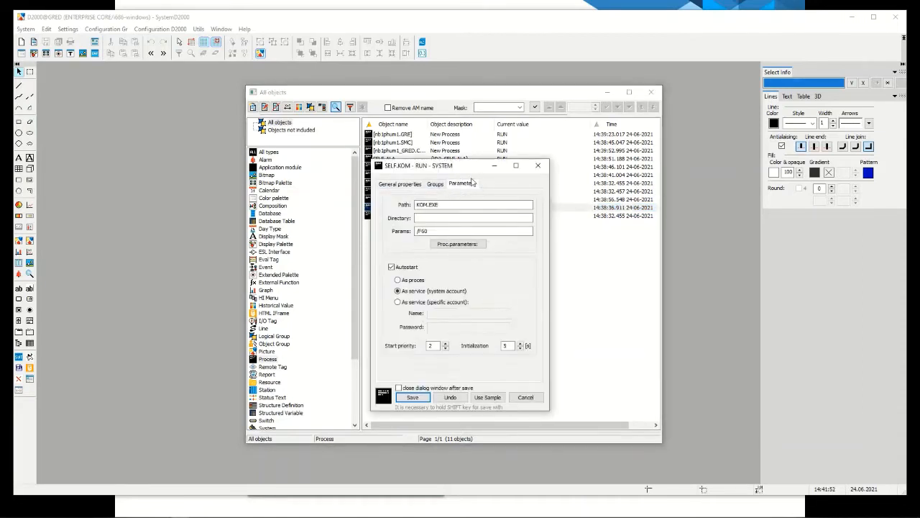
pyautogui.doubleClick(430, 205)
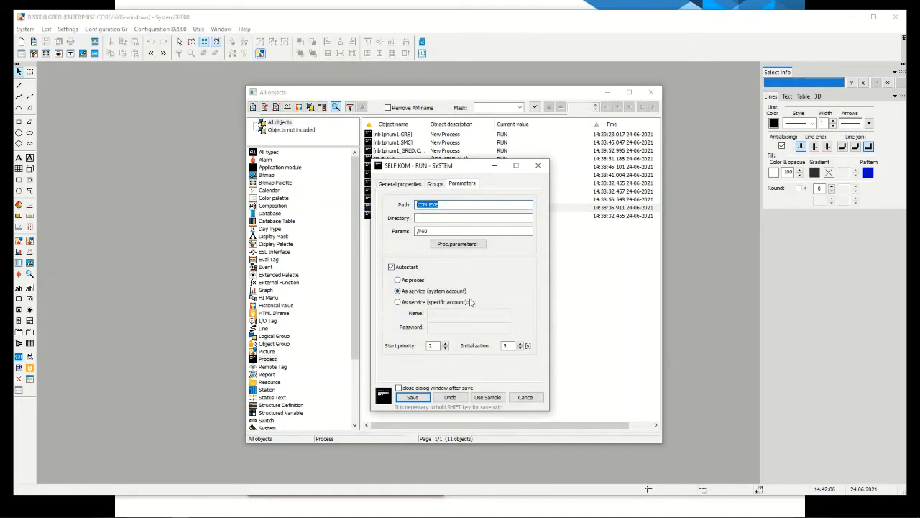
pyautogui.click(538, 165)
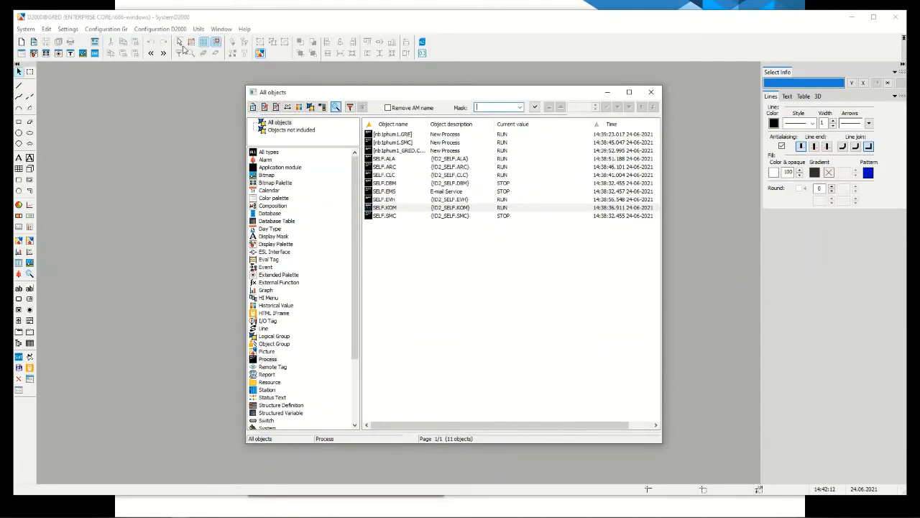
# Start an XML import and load the XML files from D:\Temp\Workshop D2000 EN\Server objects.
pyautogui.click(179, 30)
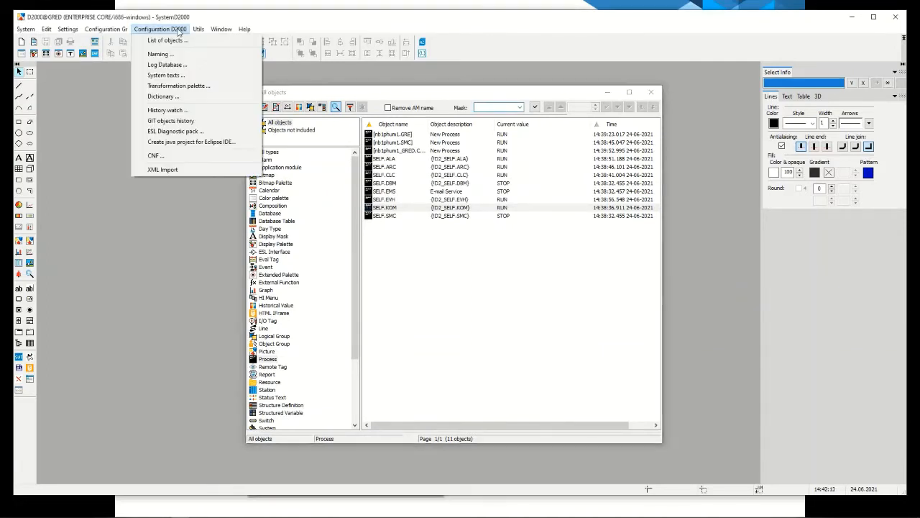
pyautogui.click(183, 171)
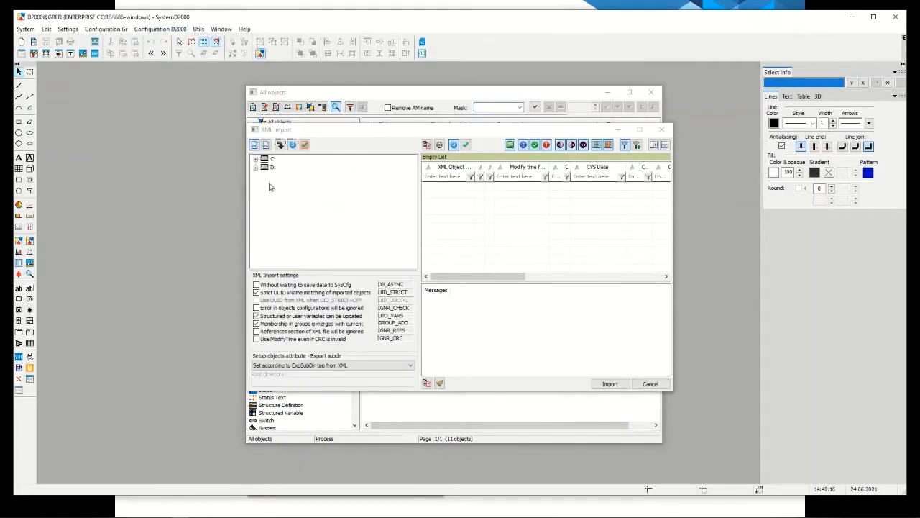
pyautogui.click(256, 167)
pyautogui.scroll(-2, 282, 259)
pyautogui.click(265, 253)
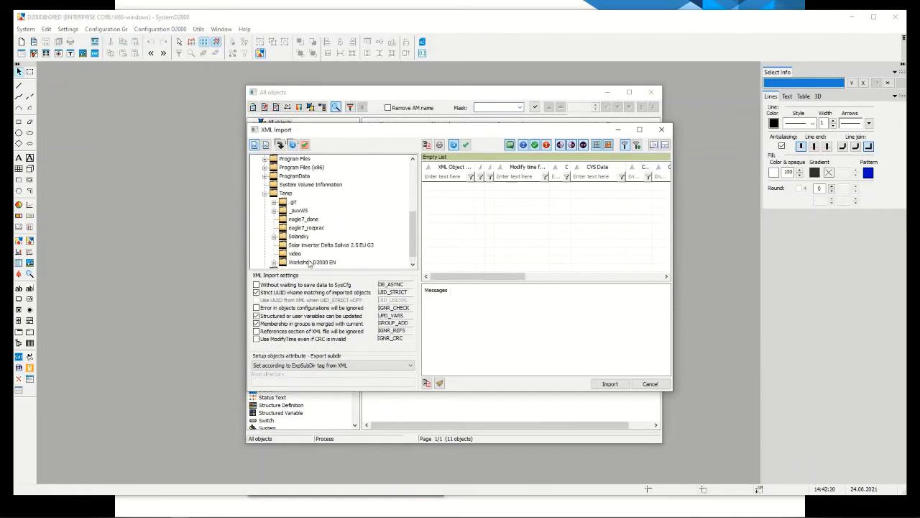
pyautogui.doubleClick(302, 261)
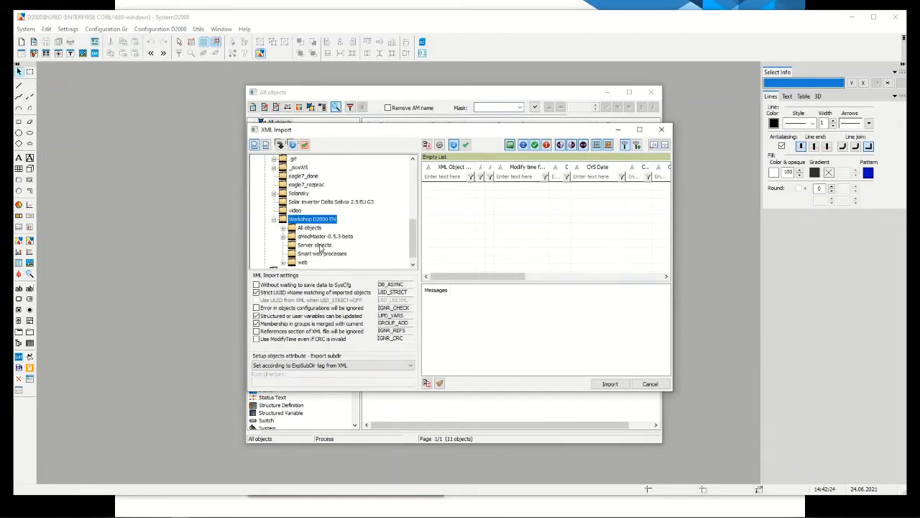
pyautogui.click(321, 245)
pyautogui.click(306, 145)
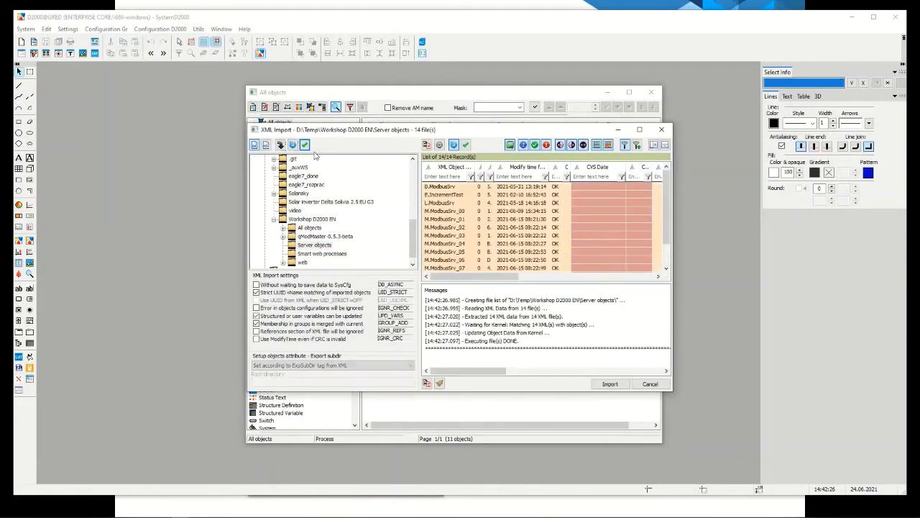
# Import all the loaded server objects and close the XML import.
pyautogui.click(441, 187)
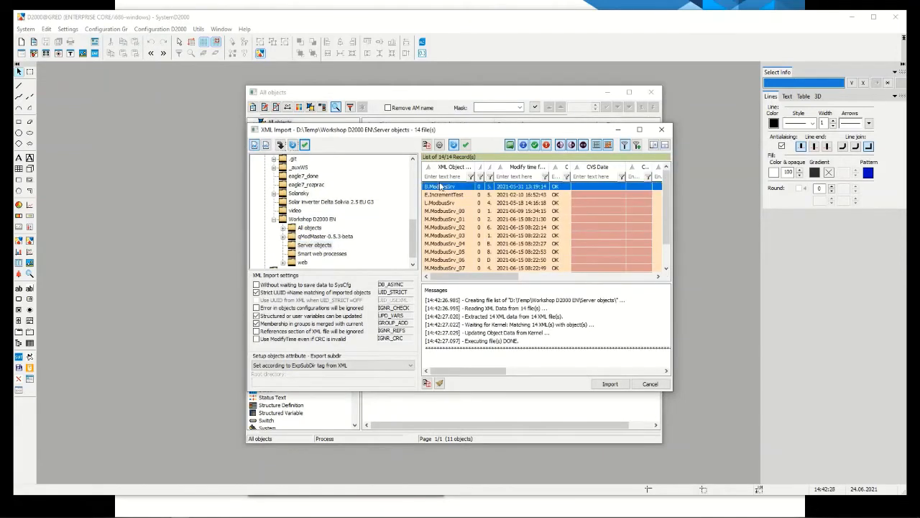
pyautogui.hotkey('ctrl', 'a')
pyautogui.click(609, 383)
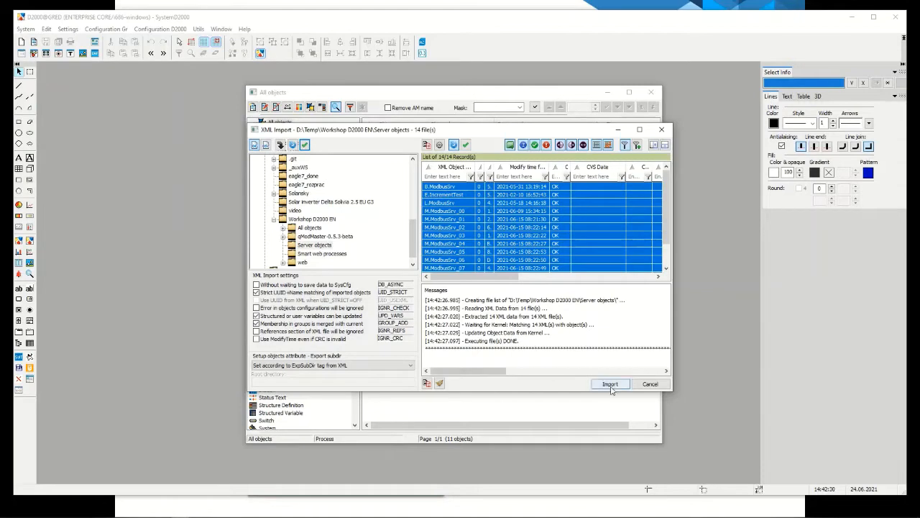
pyautogui.click(451, 295)
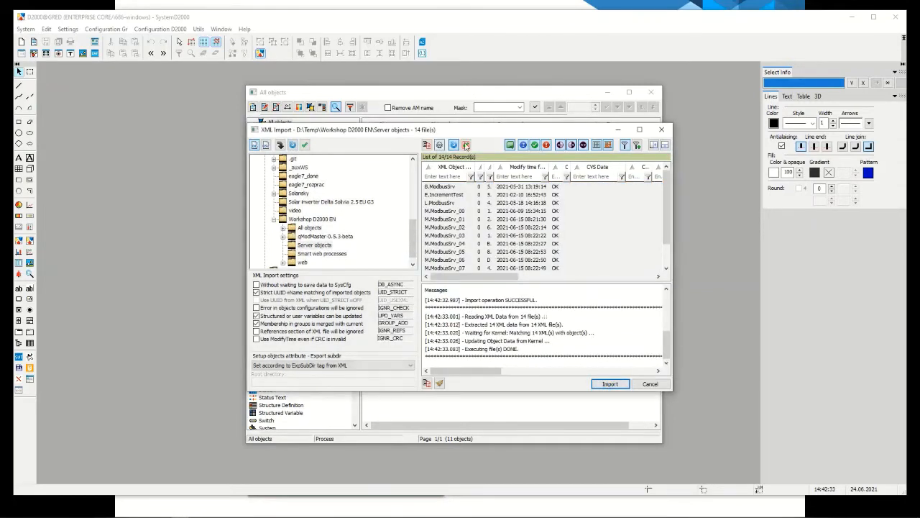
pyautogui.click(661, 130)
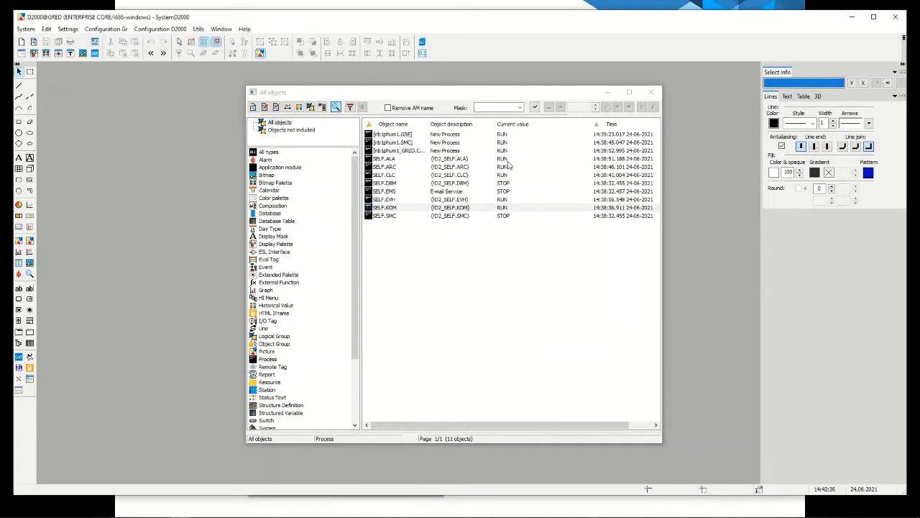
# Switch to QModMaster, connect to the Modbus TCP server and start cyclic reading of its holding registers.
pyautogui.moveTo(533, 517)
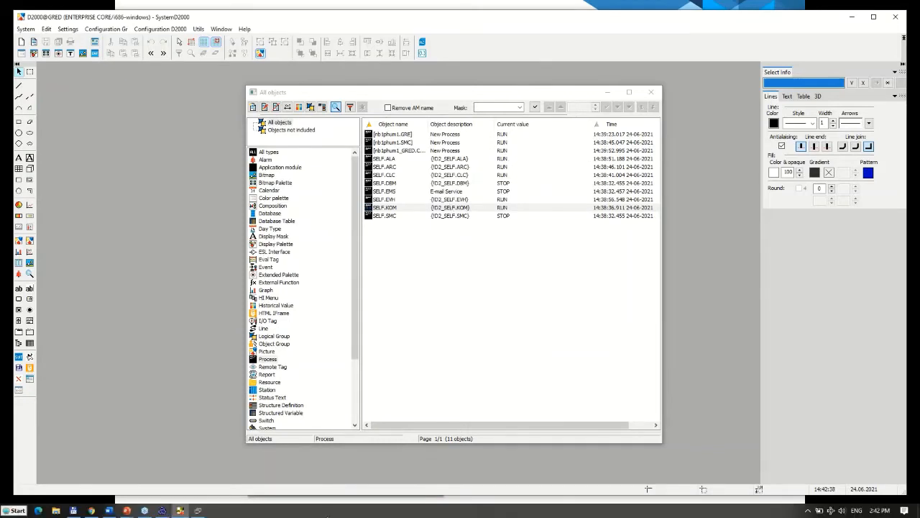
pyautogui.click(193, 509)
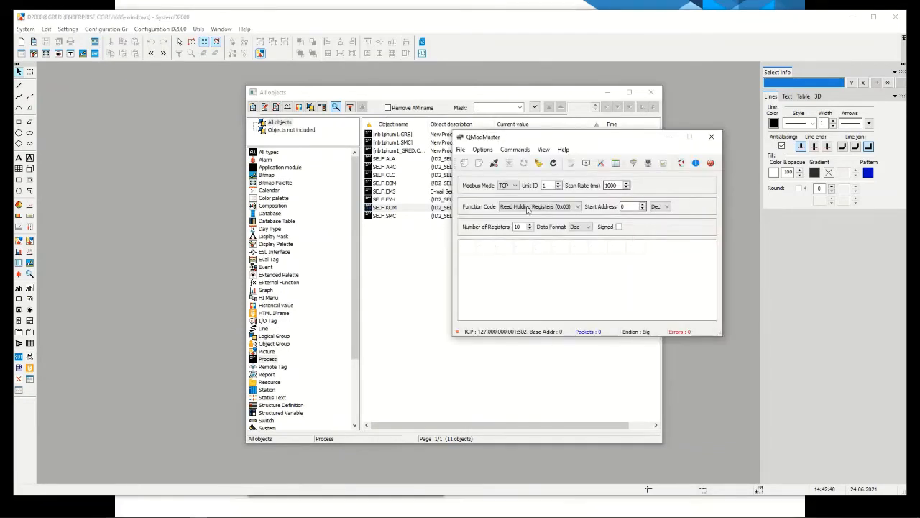
pyautogui.click(494, 163)
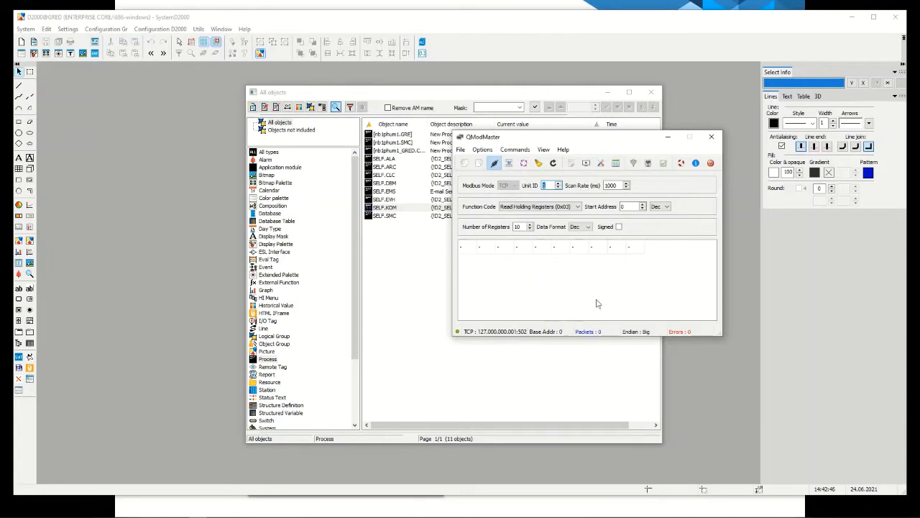
pyautogui.click(525, 163)
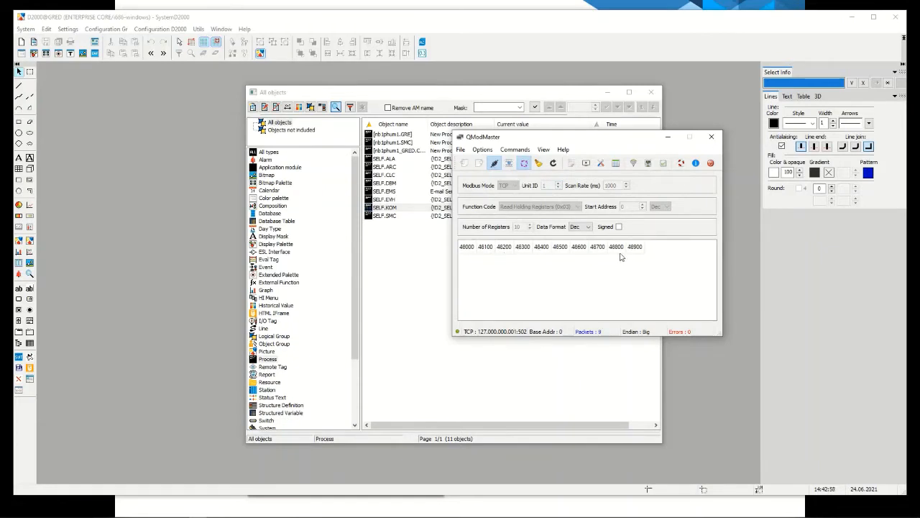
pyautogui.moveTo(503, 250)
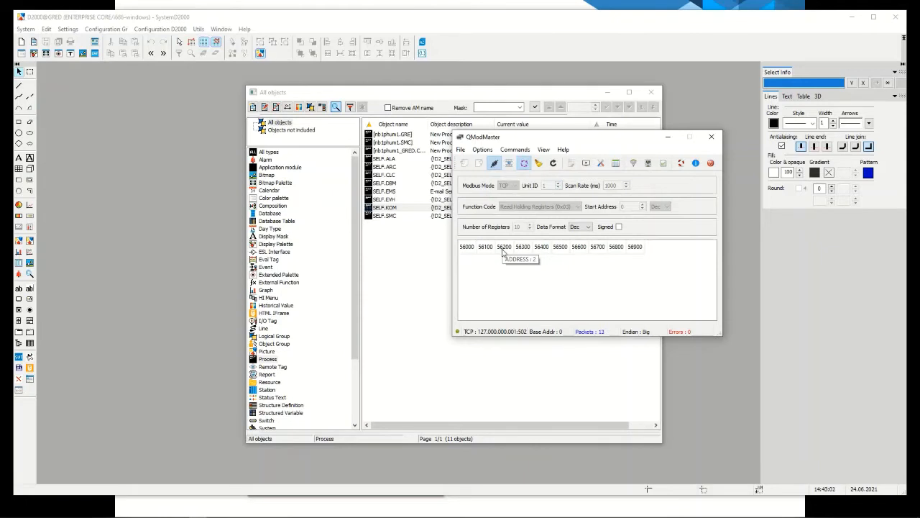
# Return to the D2000 object list, select the SELF.KOM process and display its child lines.
pyautogui.click(405, 235)
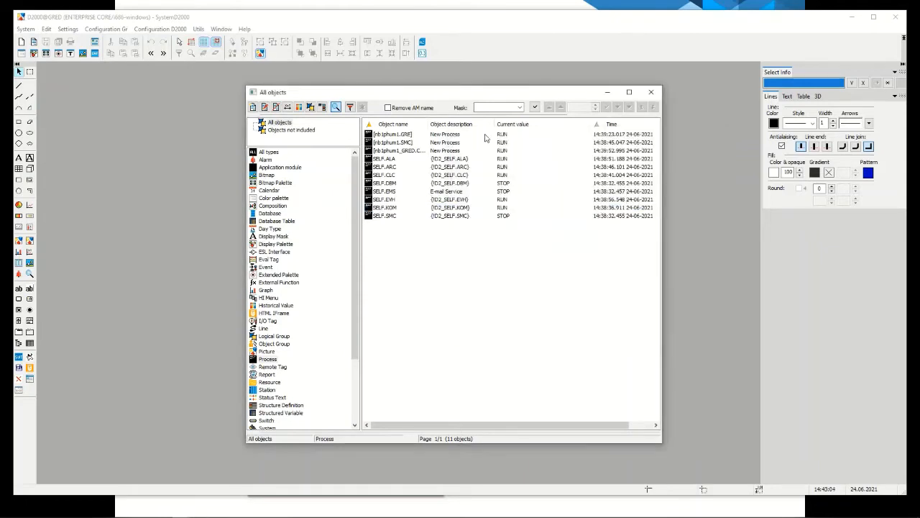
pyautogui.click(393, 208)
pyautogui.click(383, 216)
pyautogui.click(392, 208)
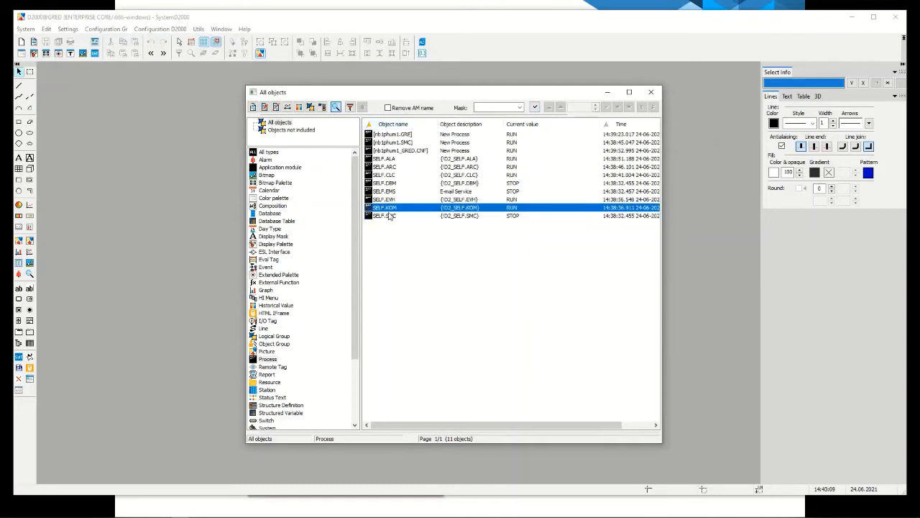
pyautogui.click(534, 106)
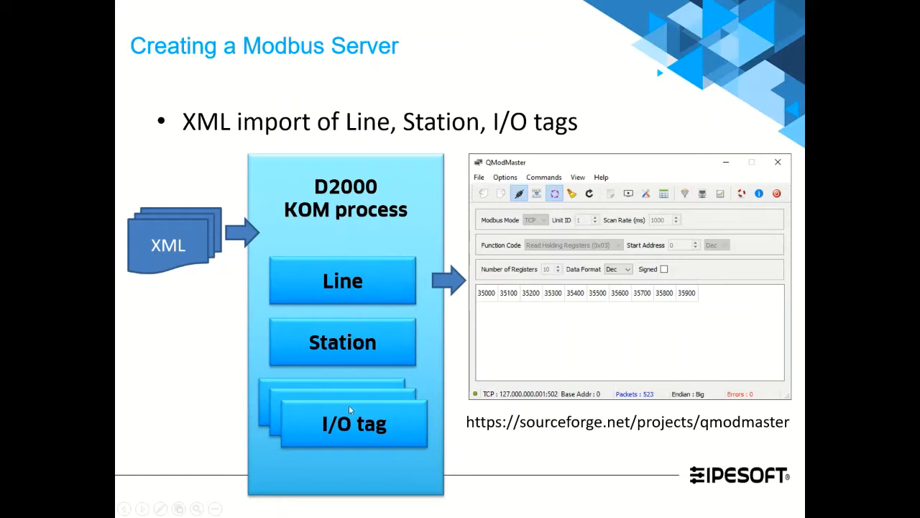
pyautogui.hotkey('alt', 'Tab')
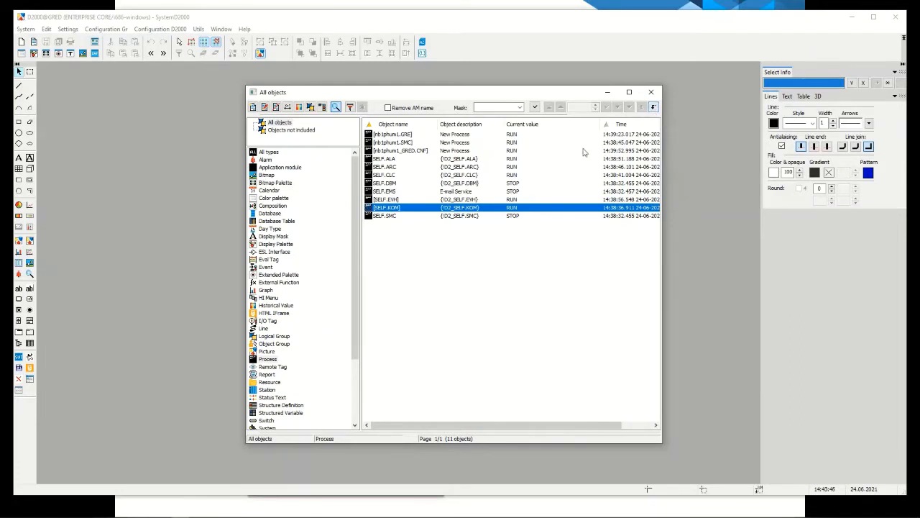
pyautogui.click(654, 108)
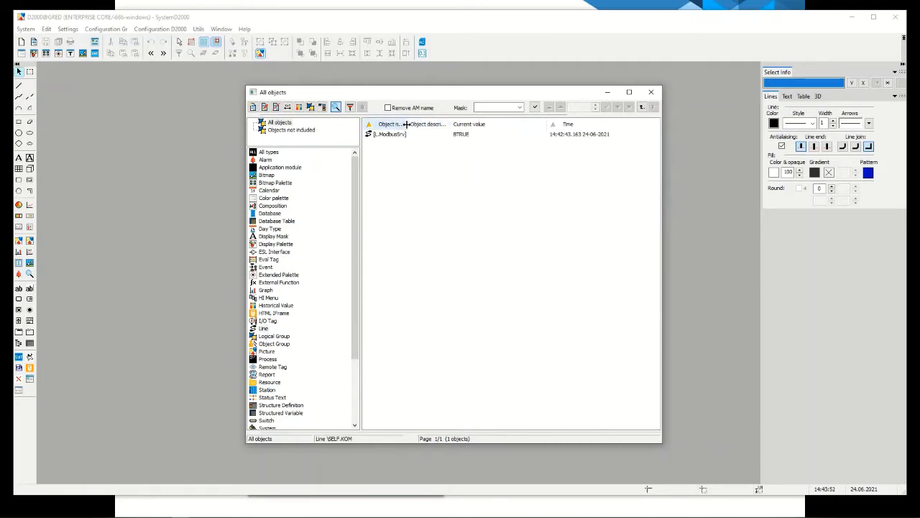
# Select the L.ModbusSrv line and display the stations that belong to it.
pyautogui.doubleClick(407, 124)
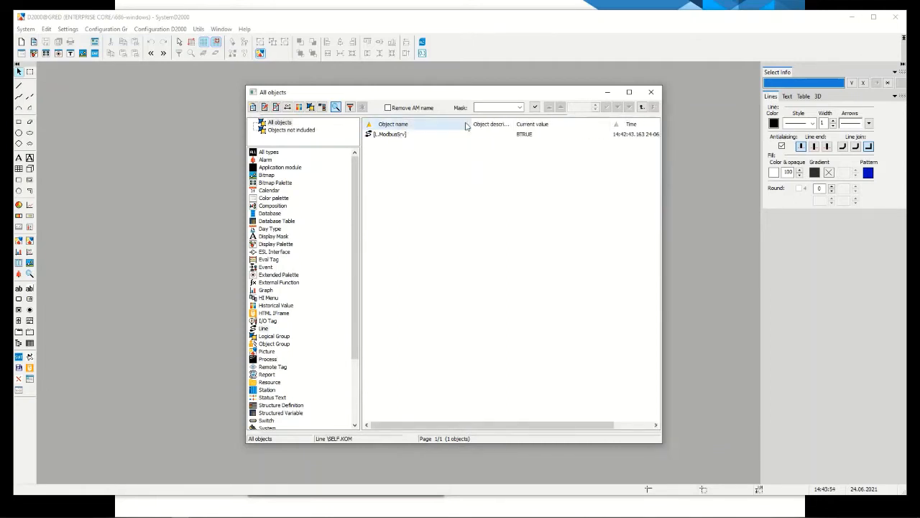
pyautogui.click(399, 138)
pyautogui.click(653, 108)
pyautogui.click(653, 107)
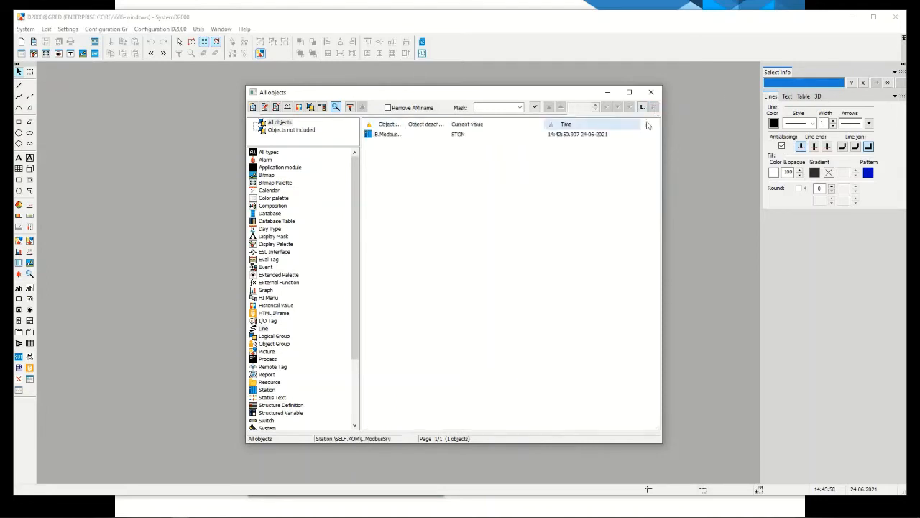
# Display the I/O tags of the B.ModbusSrv station and widen the object name column to show their full names.
pyautogui.click(385, 140)
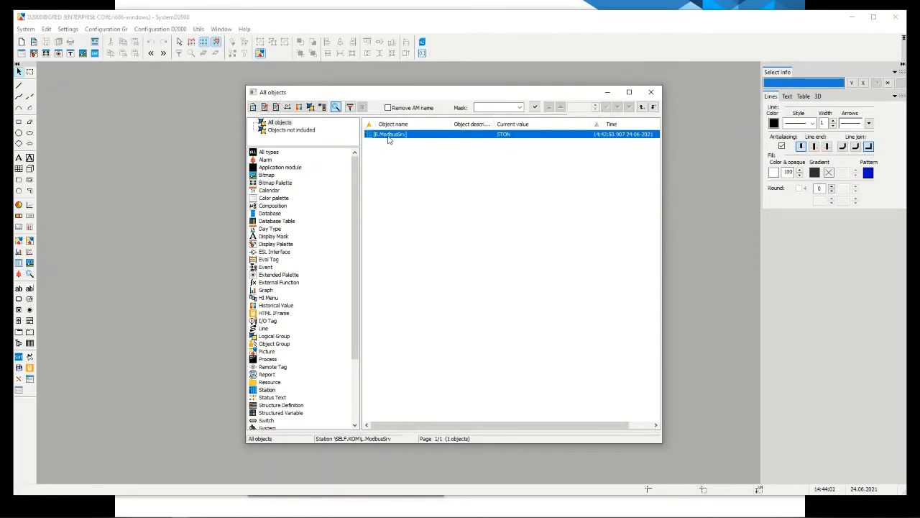
pyautogui.click(653, 108)
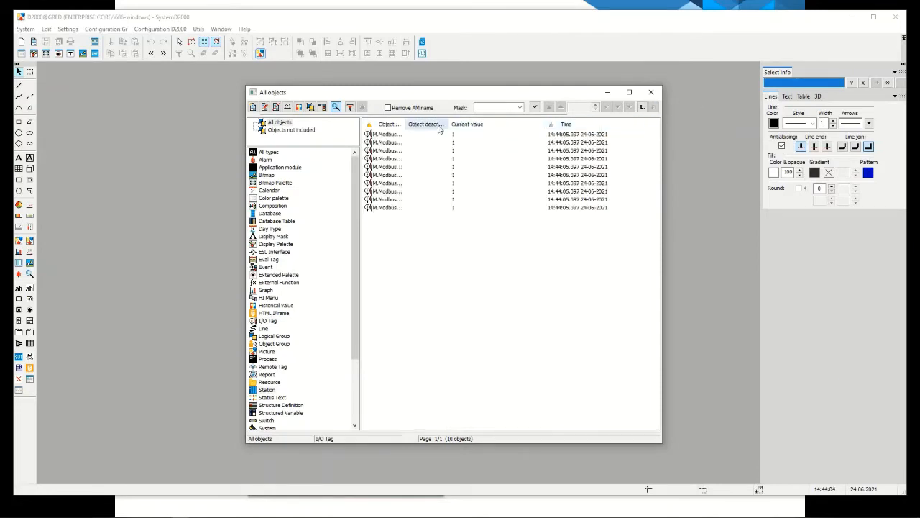
pyautogui.moveTo(407, 126); pyautogui.dragTo(430, 125)
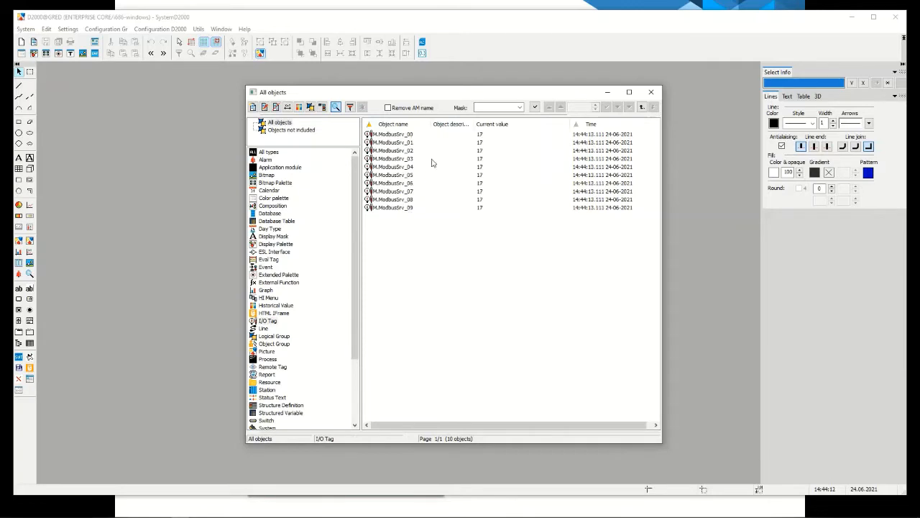
# Add the Address 1 column after the object name in the I/O tag list and adjust the column widths.
pyautogui.rightClick(415, 126)
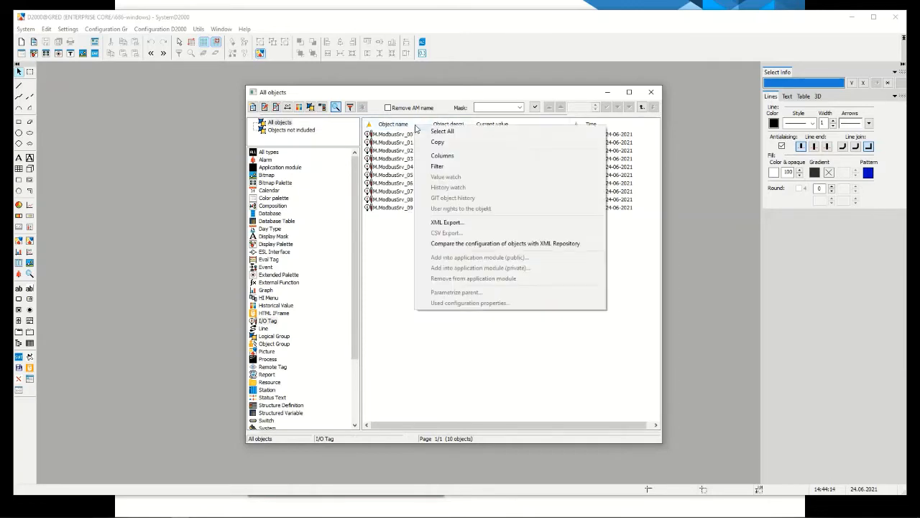
pyautogui.click(441, 157)
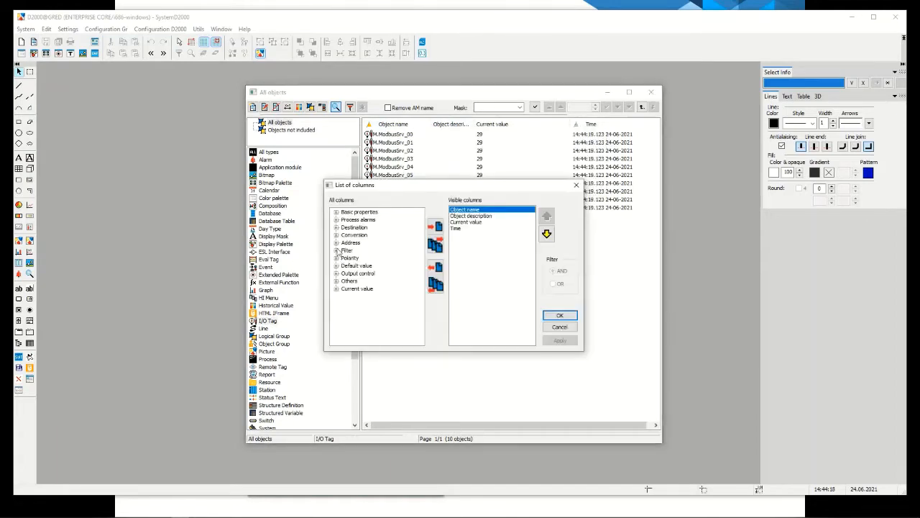
pyautogui.doubleClick(363, 250)
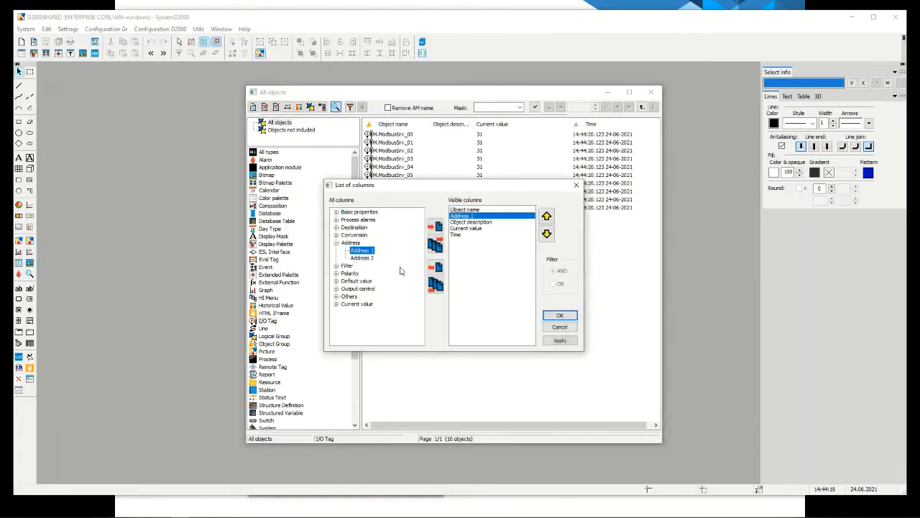
pyautogui.click(561, 317)
pyautogui.moveTo(473, 123); pyautogui.dragTo(459, 123)
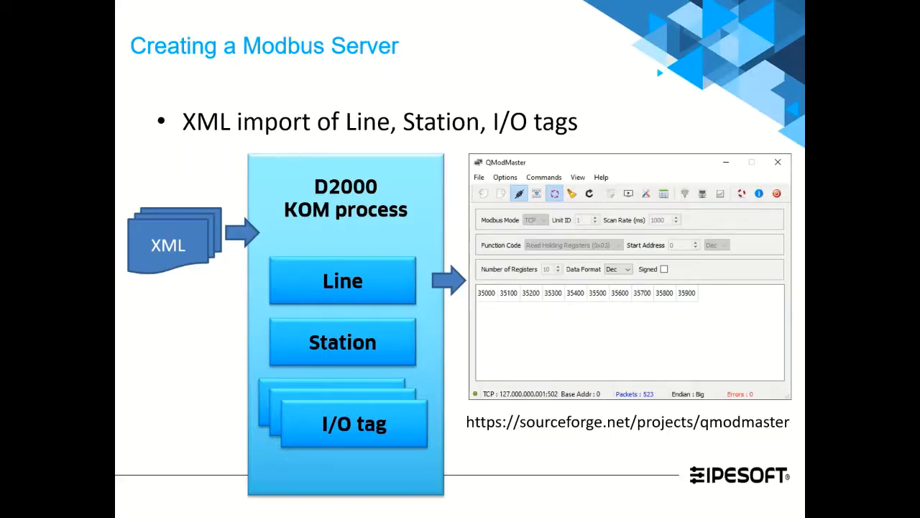
pyautogui.press('Right')
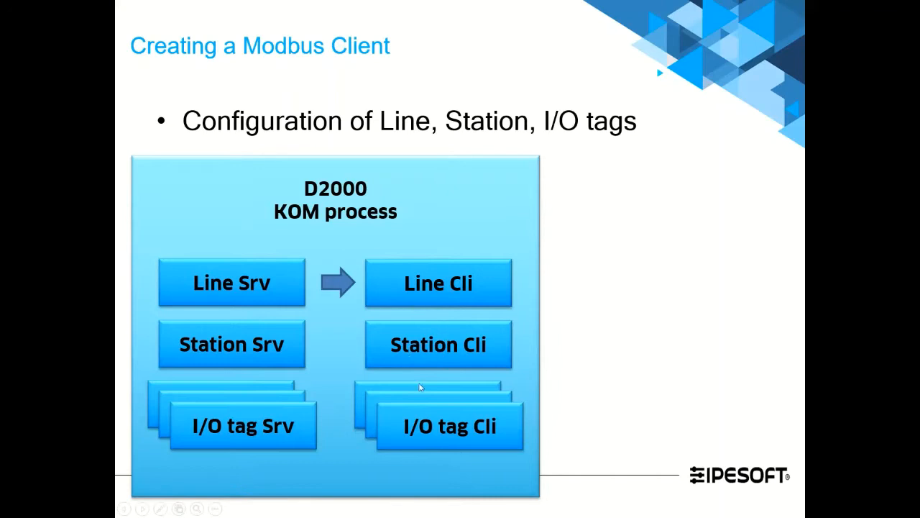
pyautogui.click(422, 397)
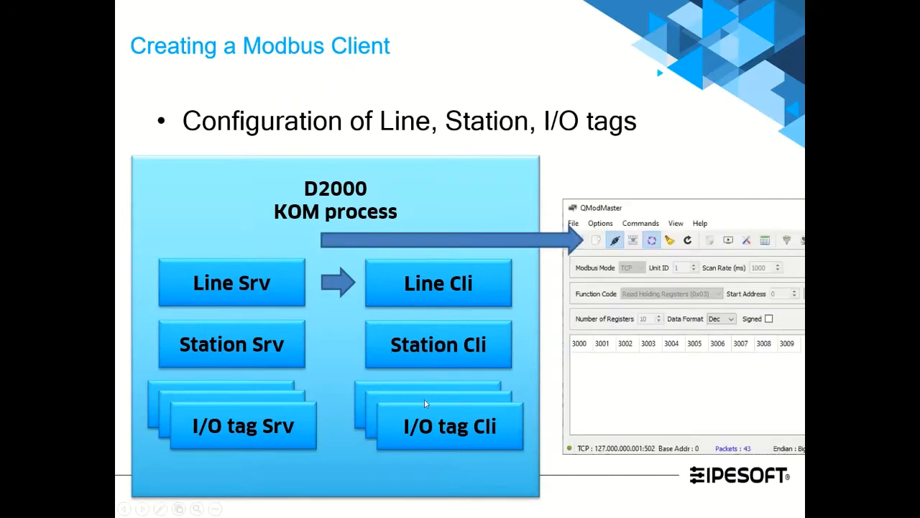
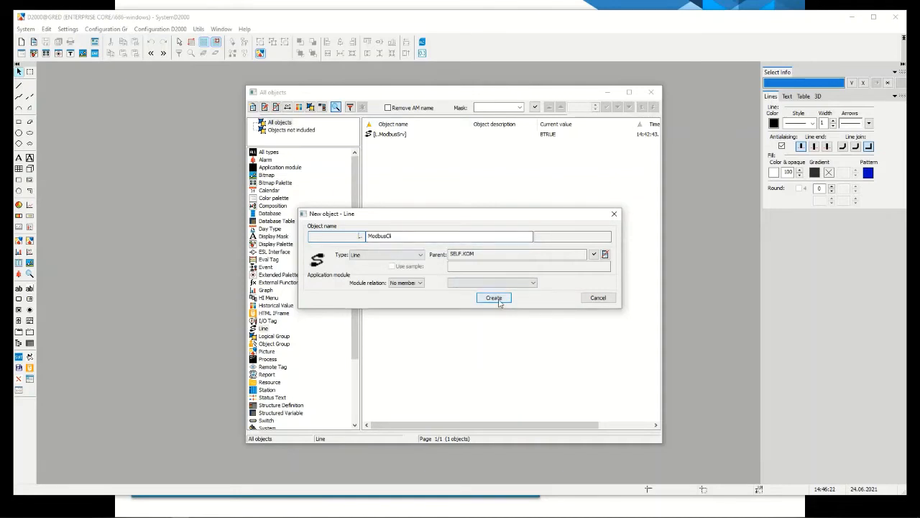
# Create a new line object named ModbusCli with SELF.KOM as its parent.
pyautogui.moveTo(476, 254); pyautogui.dragTo(450, 256)
pyautogui.click(487, 259)
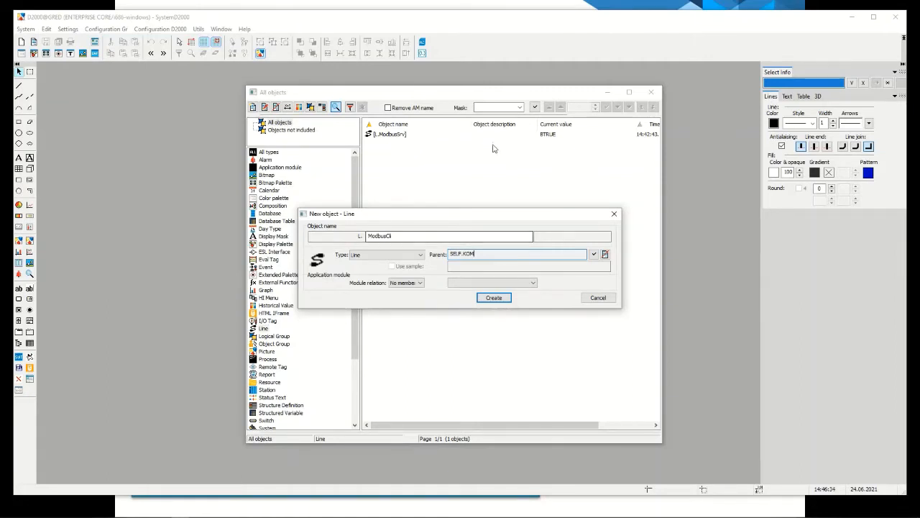
pyautogui.click(493, 297)
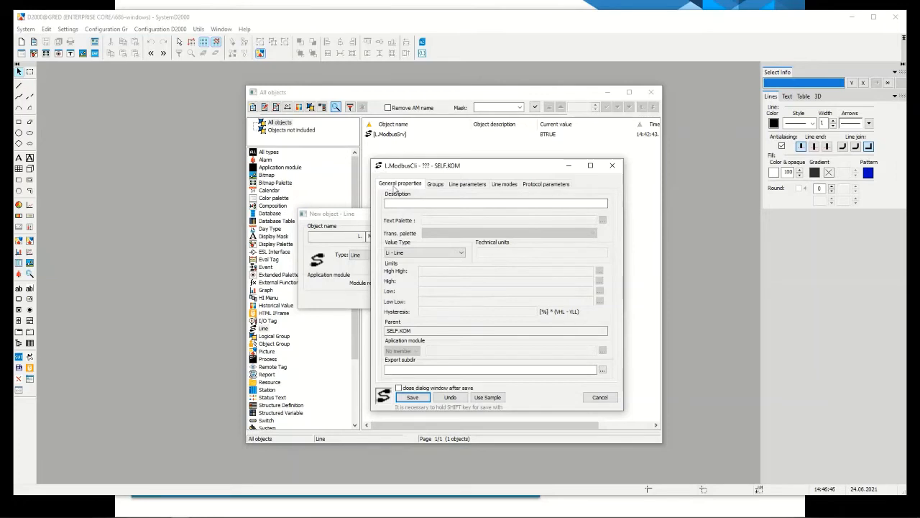
# Set the communication category of the L.ModbusCli line to TCP/IP-TCP.
pyautogui.click(406, 204)
pyautogui.click(471, 189)
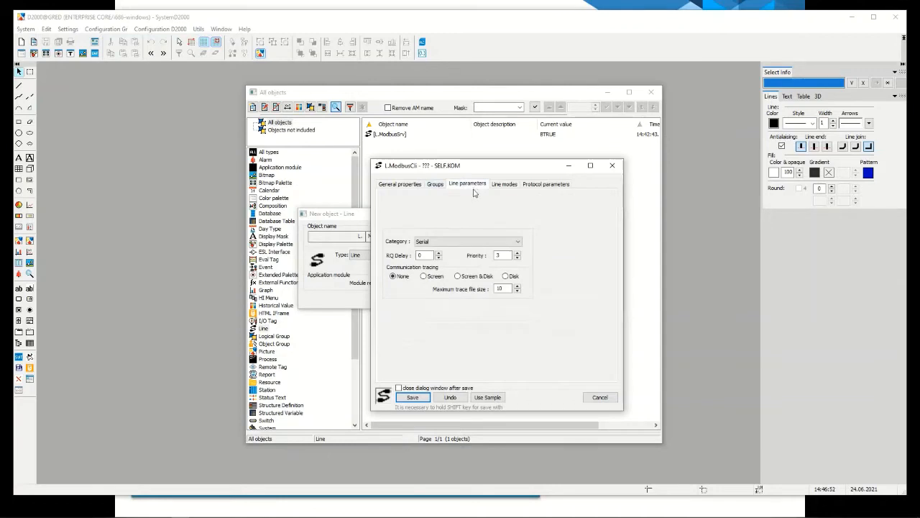
pyautogui.click(460, 242)
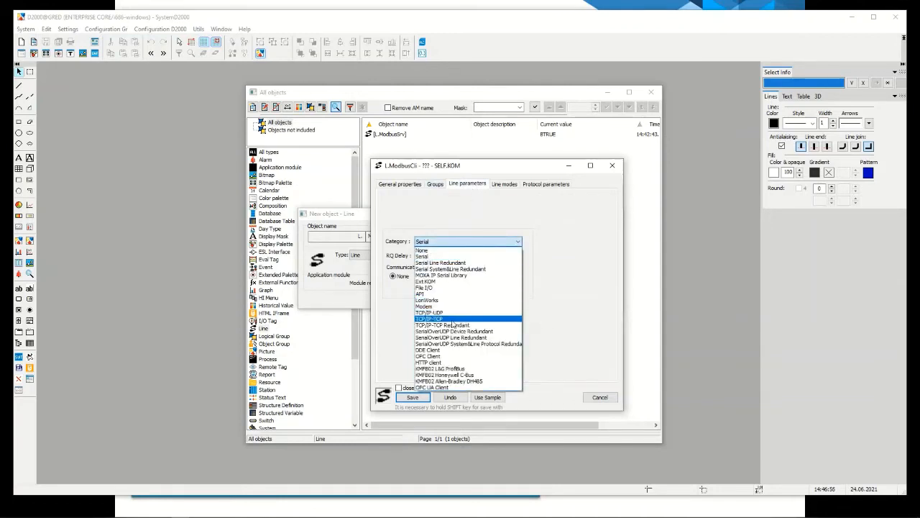
pyautogui.click(452, 319)
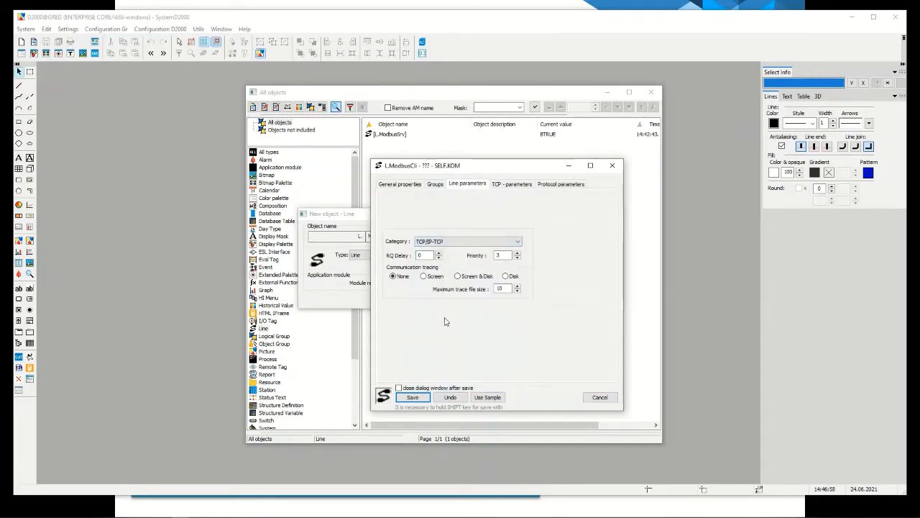
pyautogui.click(459, 243)
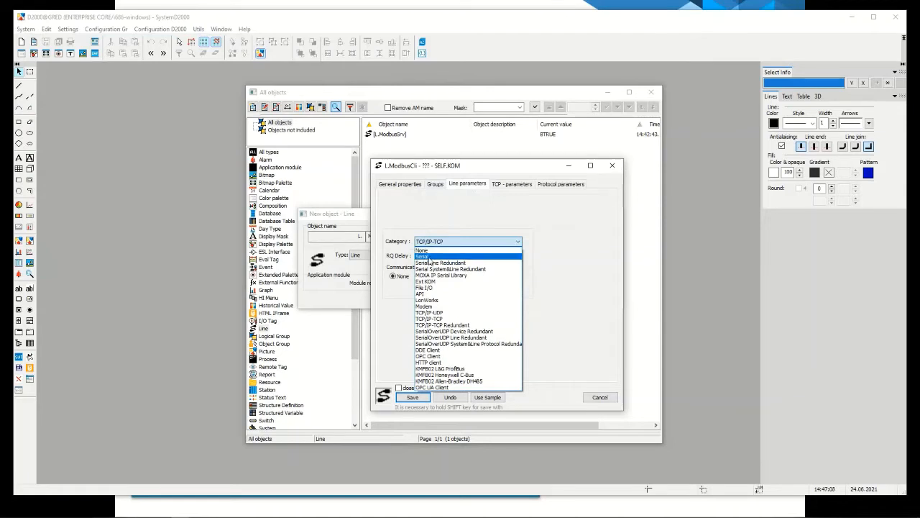
pyautogui.click(566, 251)
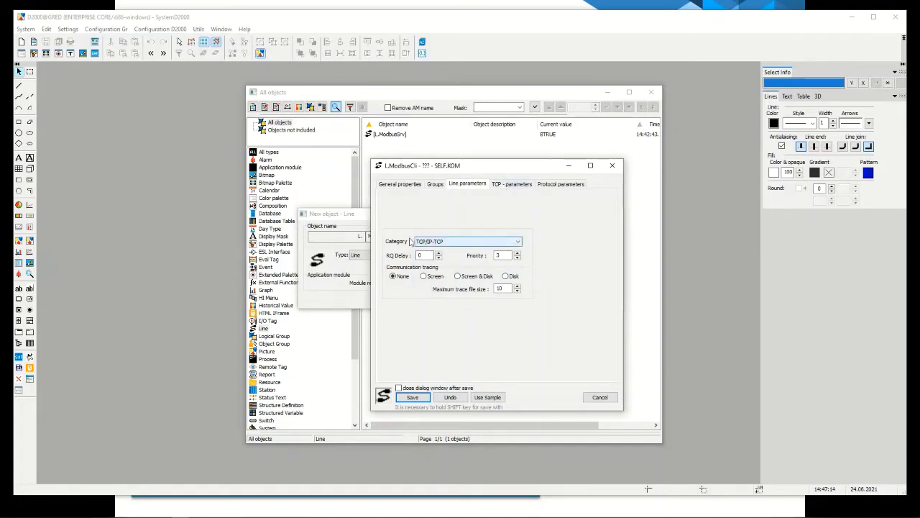
# Set the line's TCP server host to "localhost; 127.0.0.1", port 502 and line number 0, and save the line.
pyautogui.click(510, 184)
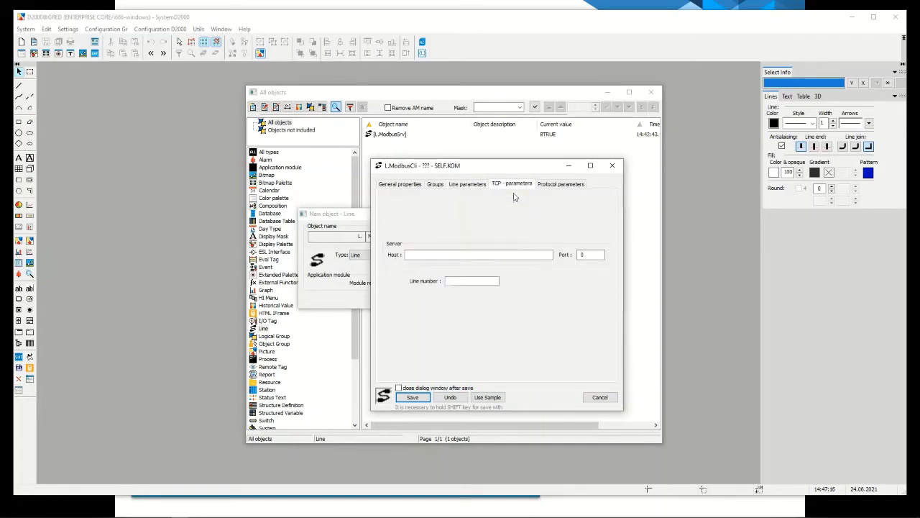
pyautogui.click(481, 257)
pyautogui.write('localhost')
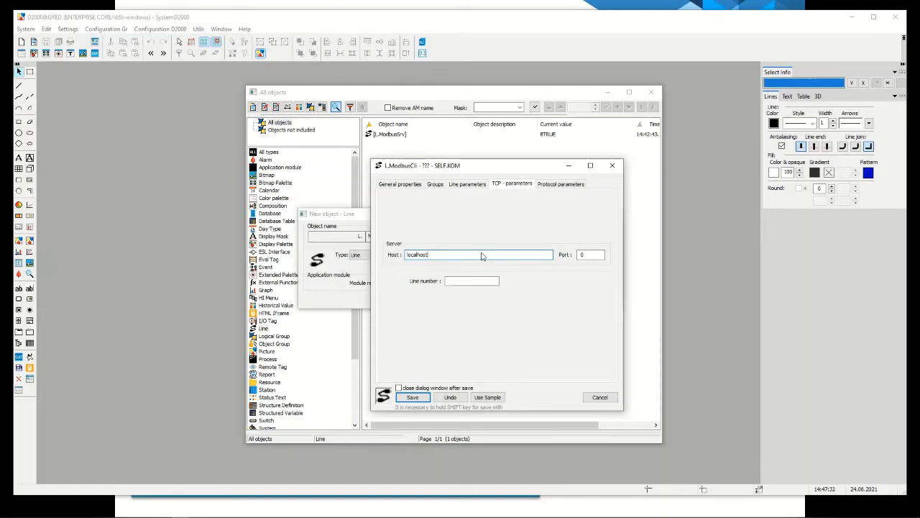
pyautogui.write('; 127.0.0.1')
pyautogui.click(589, 254)
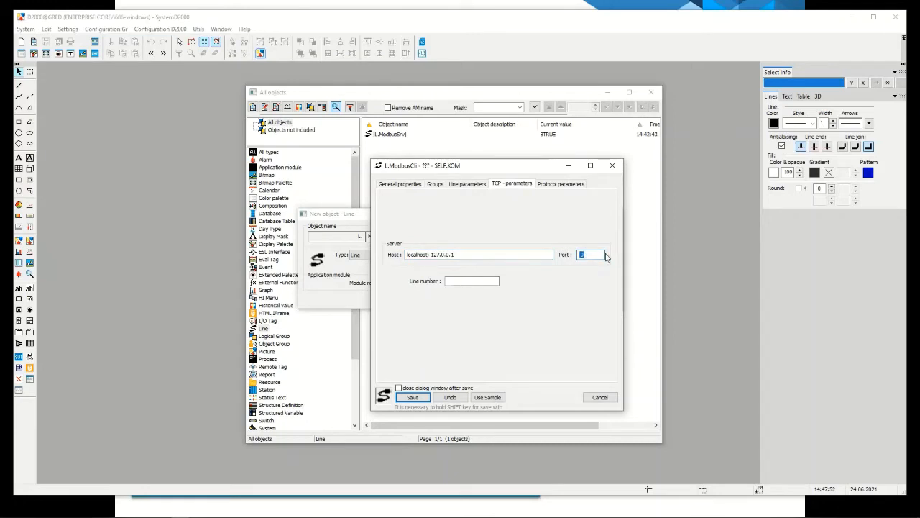
pyautogui.write('502')
pyautogui.click(467, 282)
pyautogui.write('0')
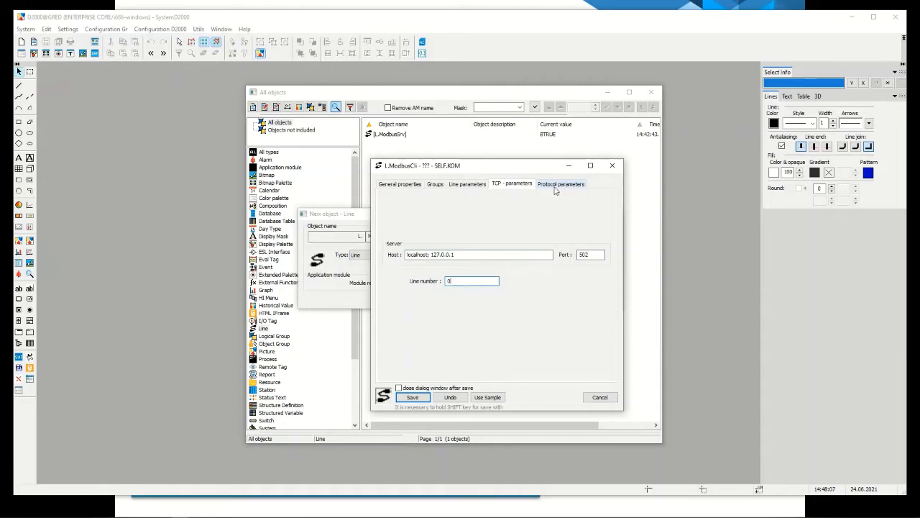
pyautogui.click(414, 399)
pyautogui.click(611, 165)
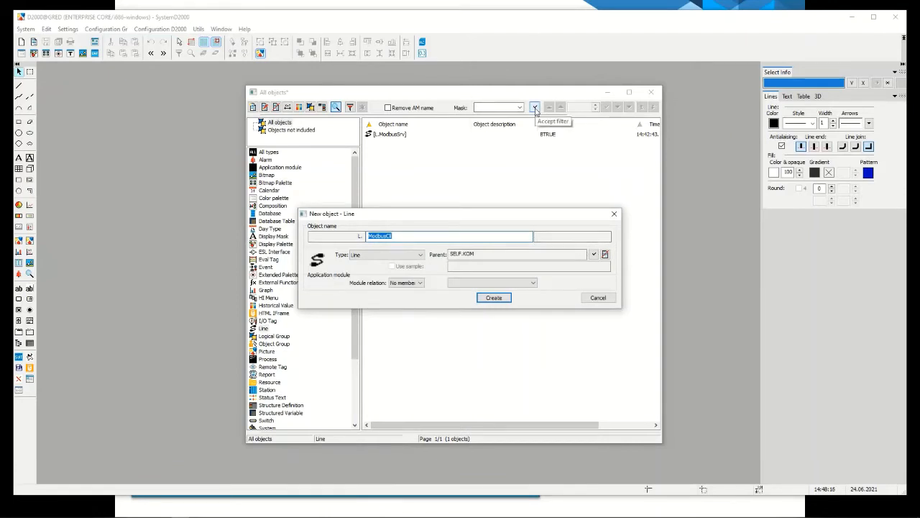
# Refresh the list of lines and move the object list window aside to uncover the new-object dialog.
pyautogui.press('Return')
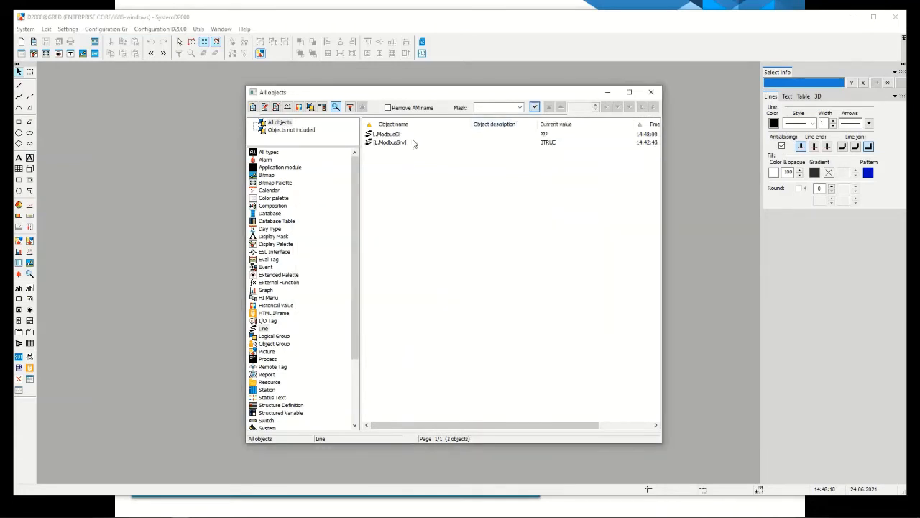
pyautogui.moveTo(323, 92); pyautogui.dragTo(179, 92)
pyautogui.click(258, 134)
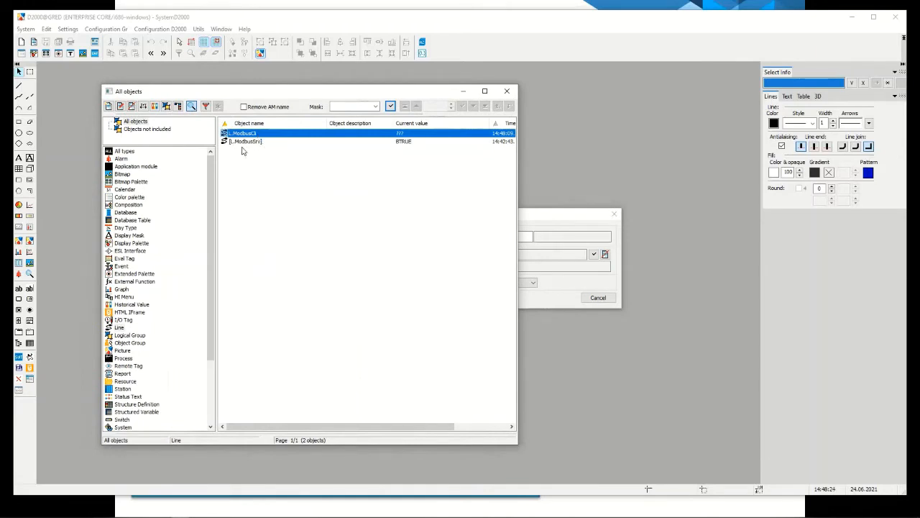
pyautogui.click(252, 147)
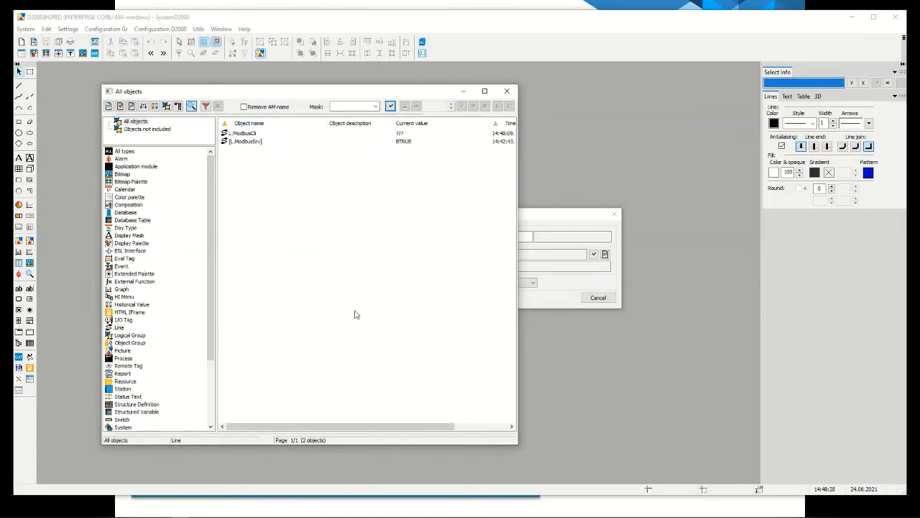
# Create a new station object named ModbusCli with the L.ModbusCli line as its parent.
pyautogui.click(537, 214)
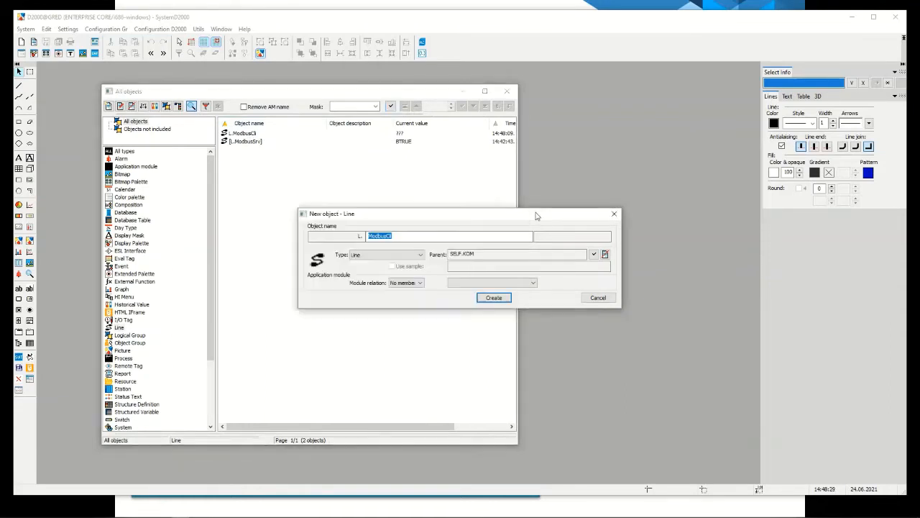
pyautogui.click(401, 260)
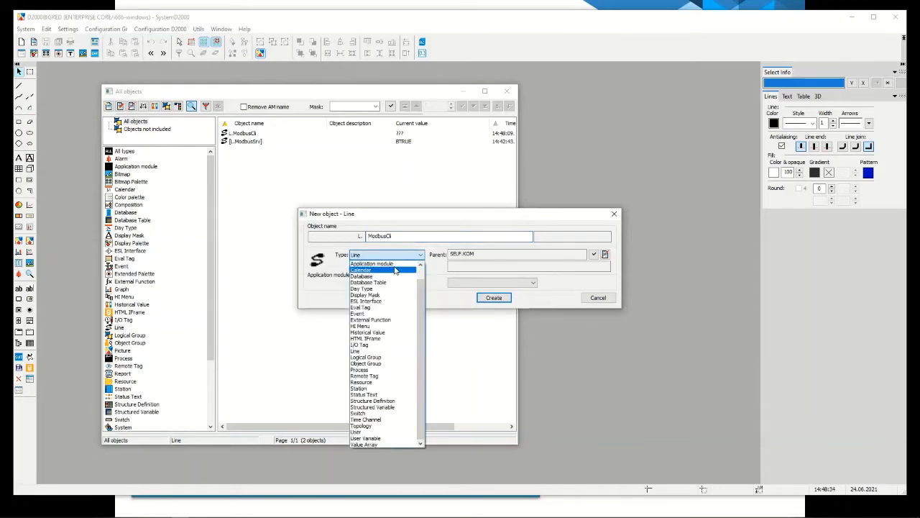
pyautogui.click(363, 389)
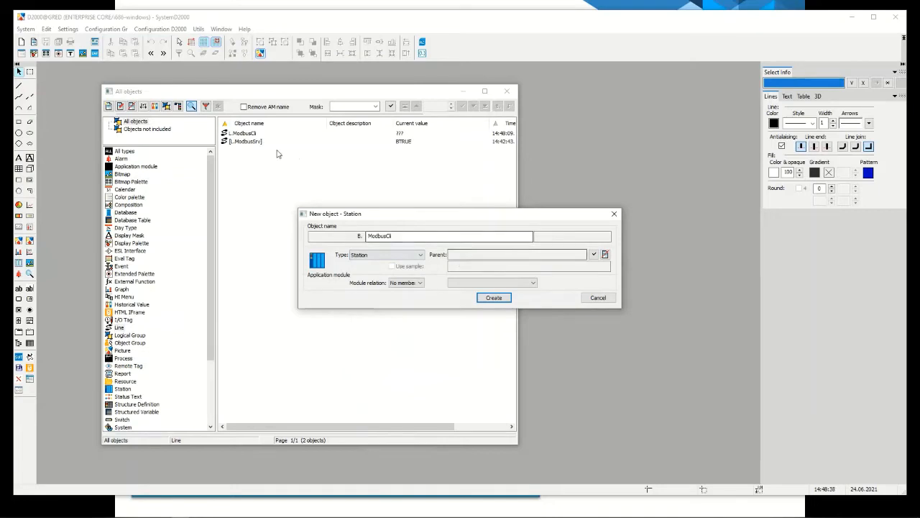
pyautogui.click(594, 253)
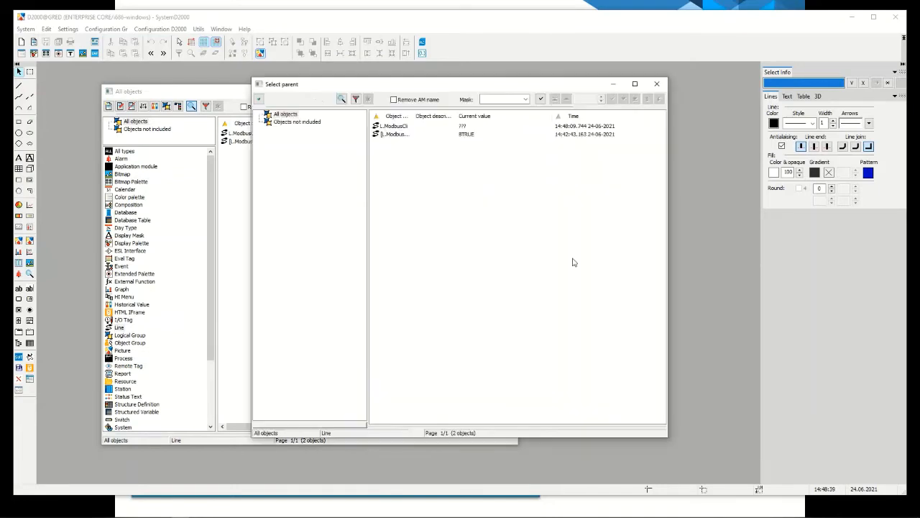
pyautogui.doubleClick(395, 126)
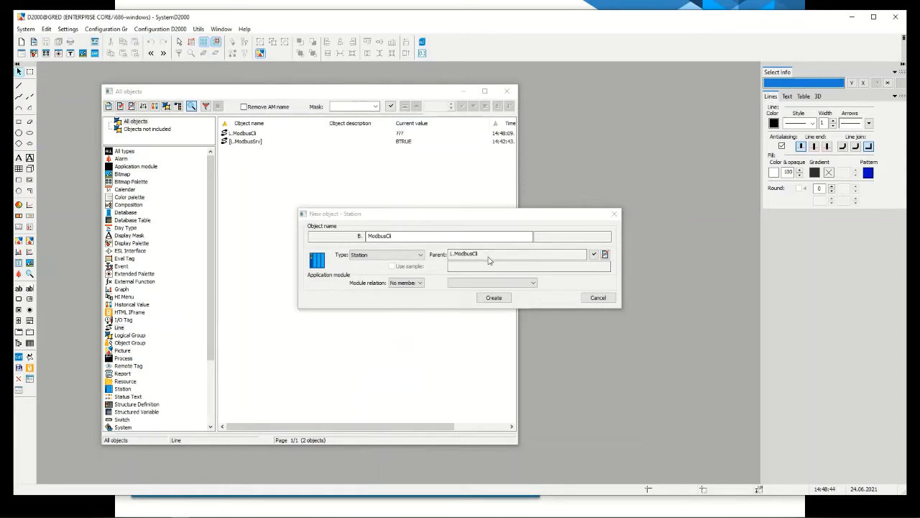
pyautogui.click(503, 299)
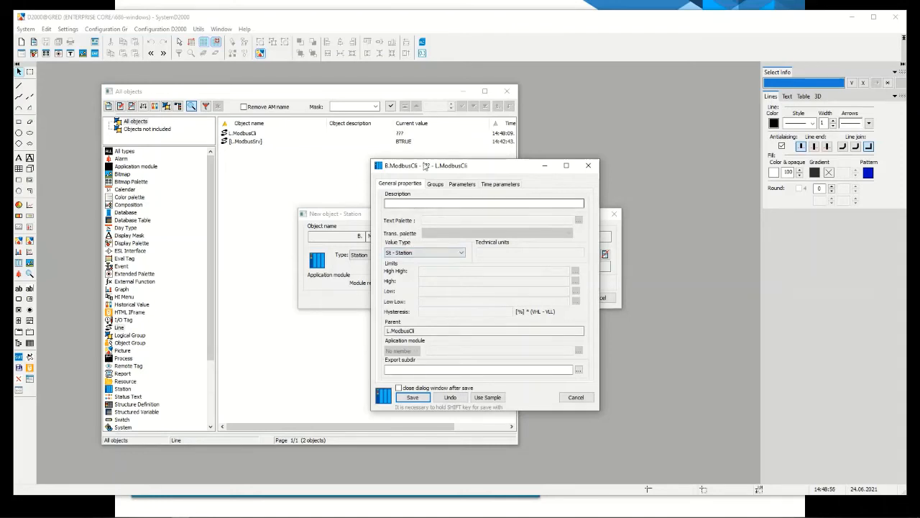
# Set the communication protocol of the B.ModbusCli station to Modbus Client.
pyautogui.click(463, 184)
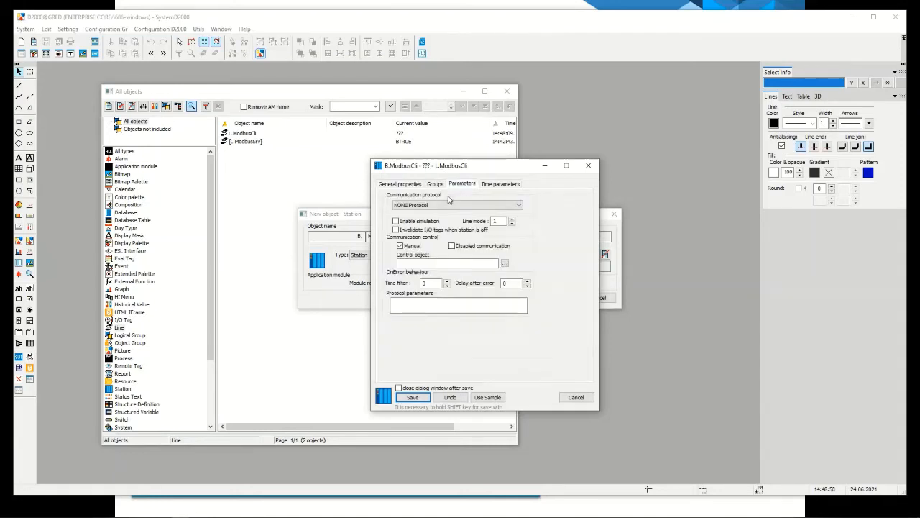
pyautogui.click(446, 208)
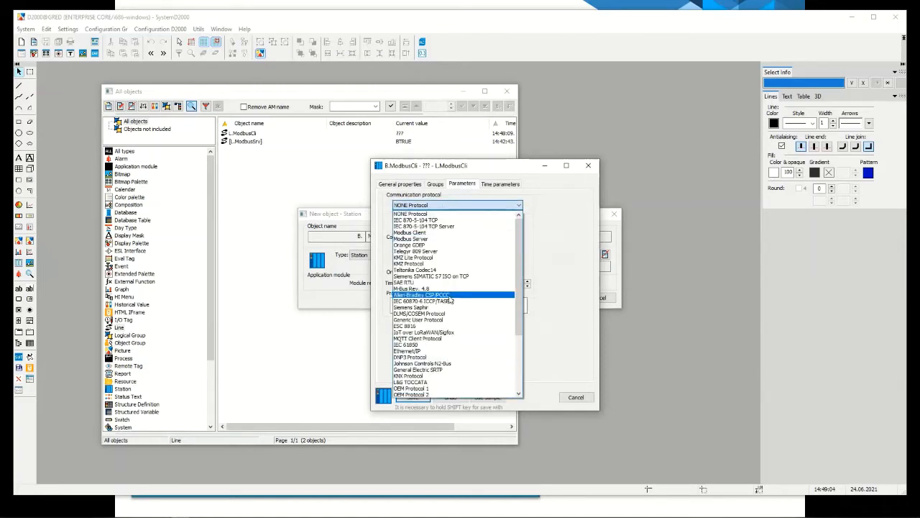
pyautogui.click(419, 234)
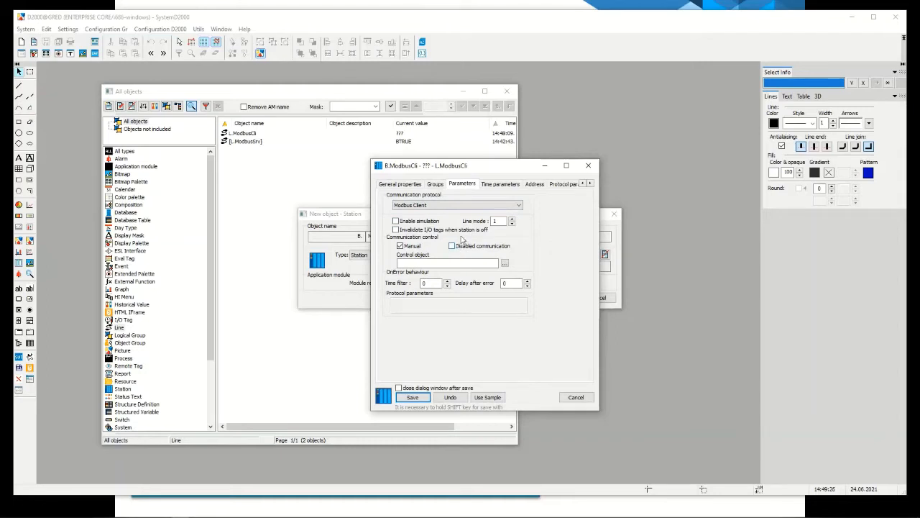
# Set the seconds of the station's polling delay and fill in the station address.
pyautogui.click(501, 184)
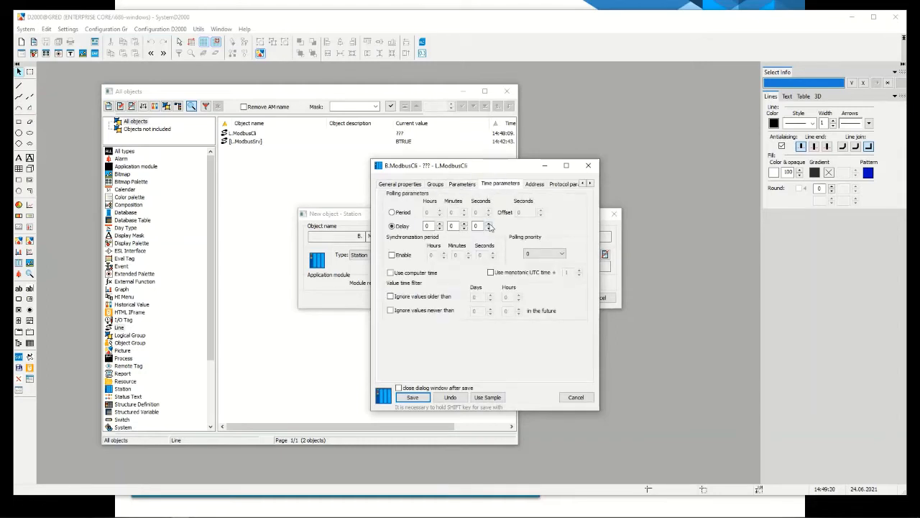
pyautogui.doubleClick(477, 226)
pyautogui.click(533, 186)
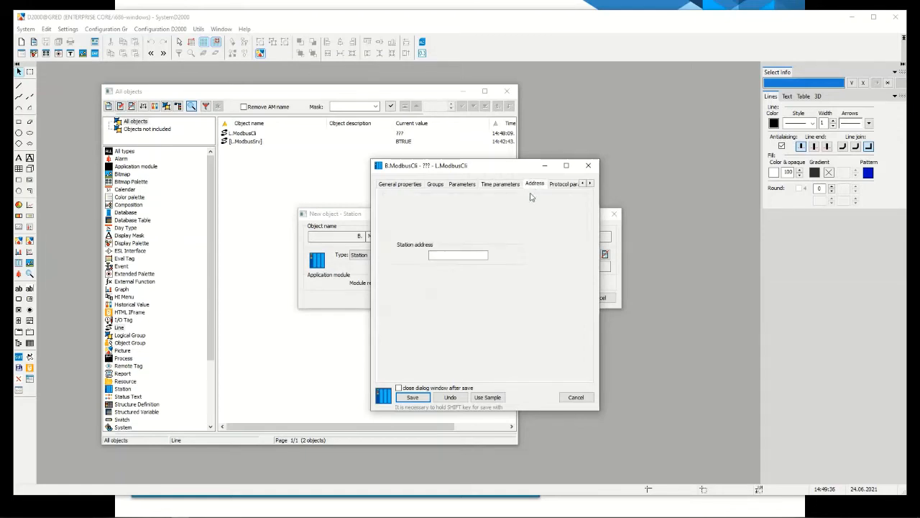
pyautogui.click(450, 257)
# Review the station's protocol parameters, keep their default values, and save and close the B.ModbusCli station.
pyautogui.click(563, 187)
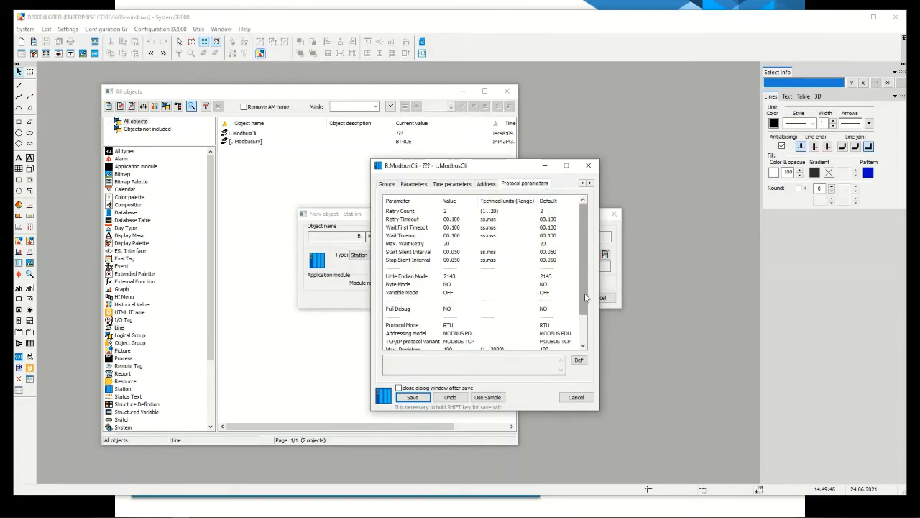
pyautogui.moveTo(514, 160); pyautogui.dragTo(503, 116)
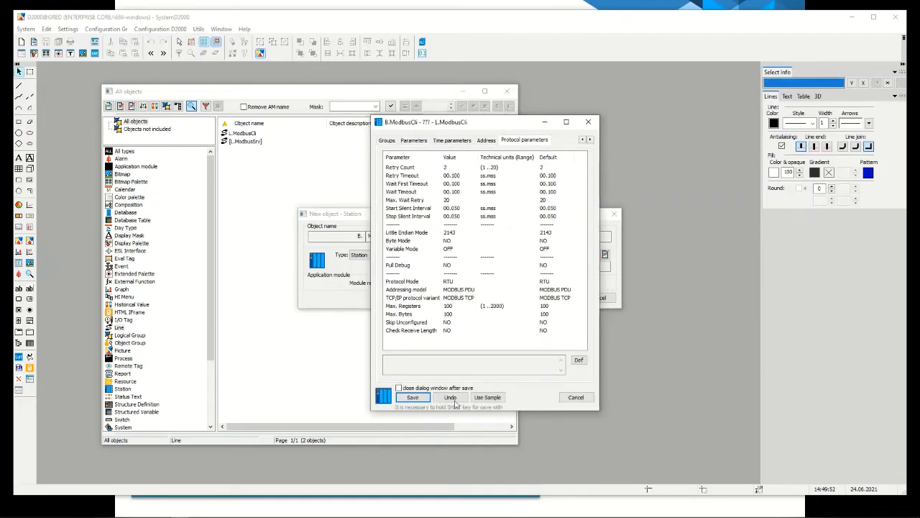
pyautogui.click(413, 398)
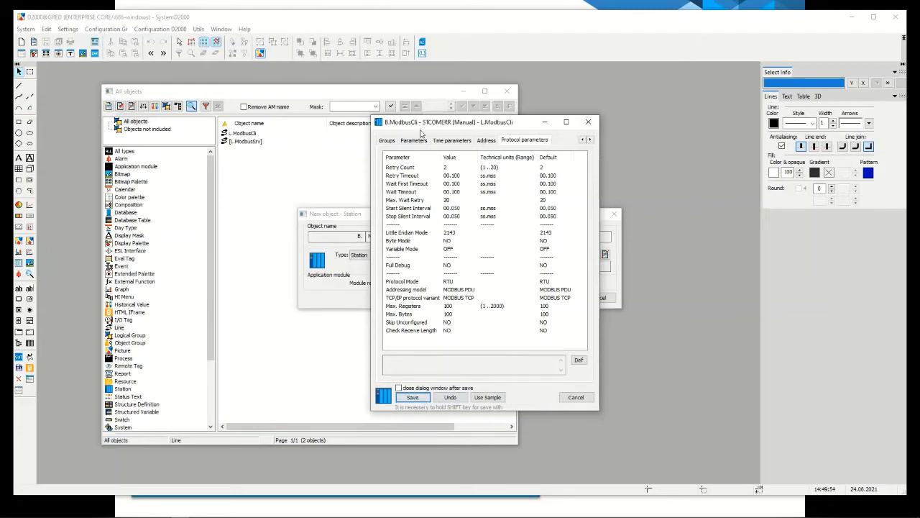
pyautogui.moveTo(525, 128); pyautogui.dragTo(451, 130)
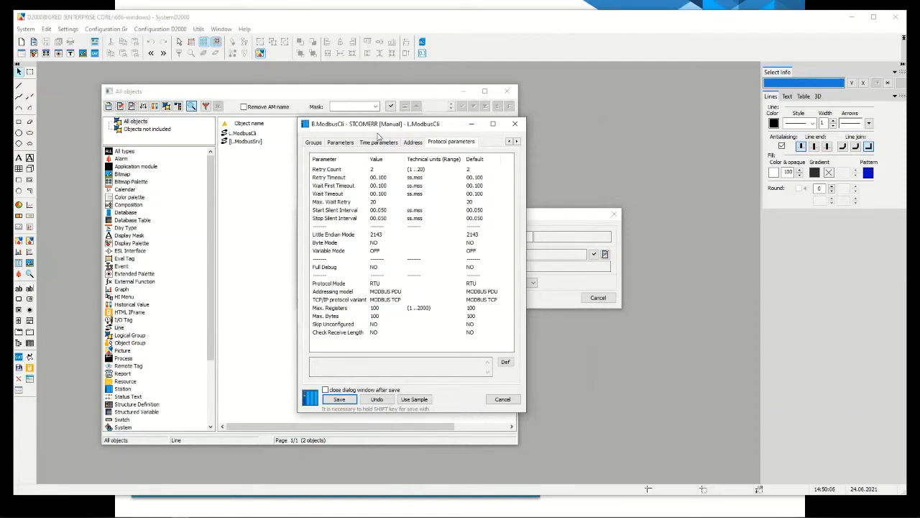
pyautogui.click(515, 124)
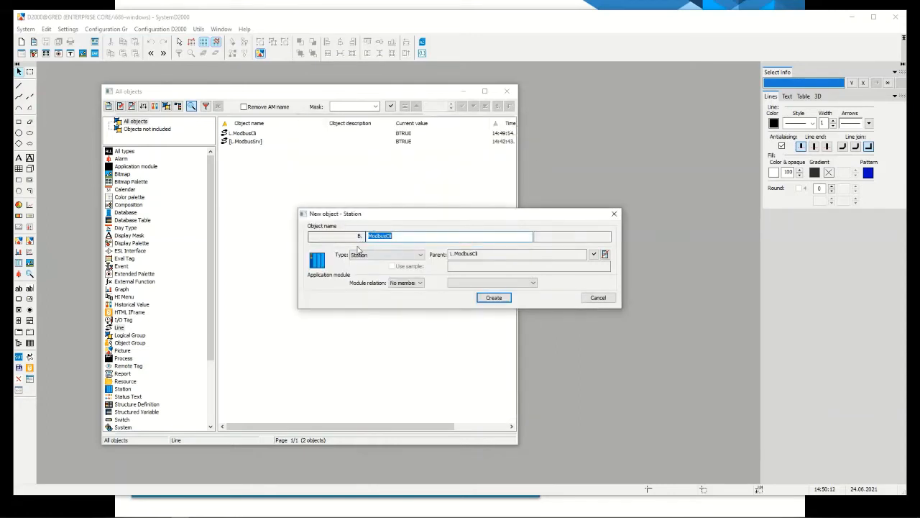
# Create a new I/O Tag object named ModbusCli_00 with the B.ModbusCli station as its parent.
pyautogui.click(372, 256)
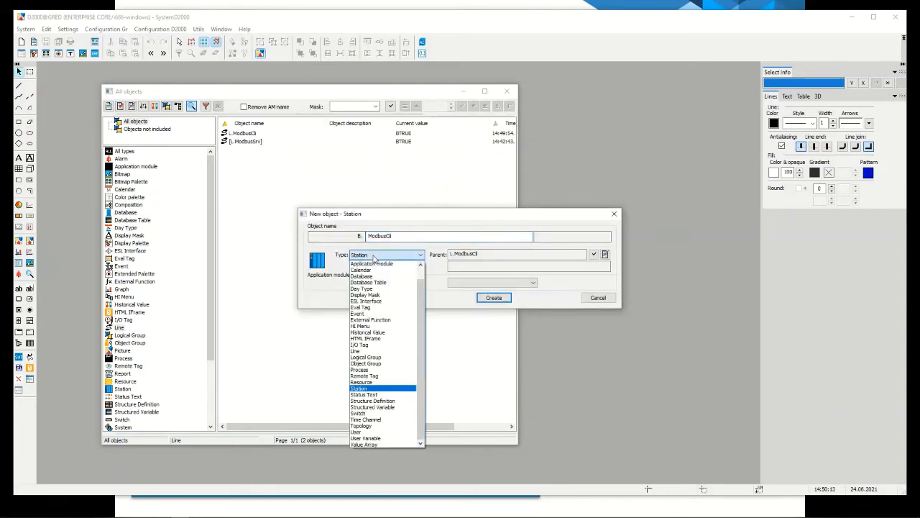
pyautogui.click(372, 345)
pyautogui.click(412, 234)
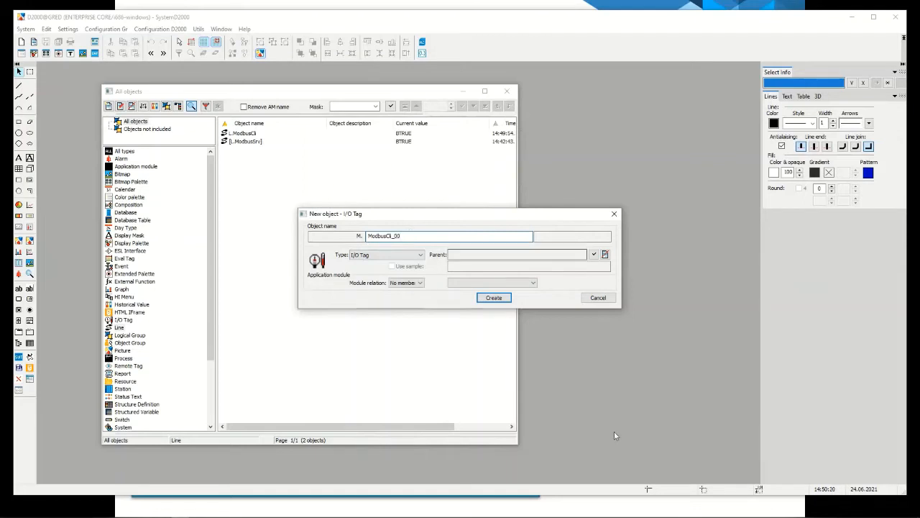
pyautogui.click(595, 256)
pyautogui.click(407, 127)
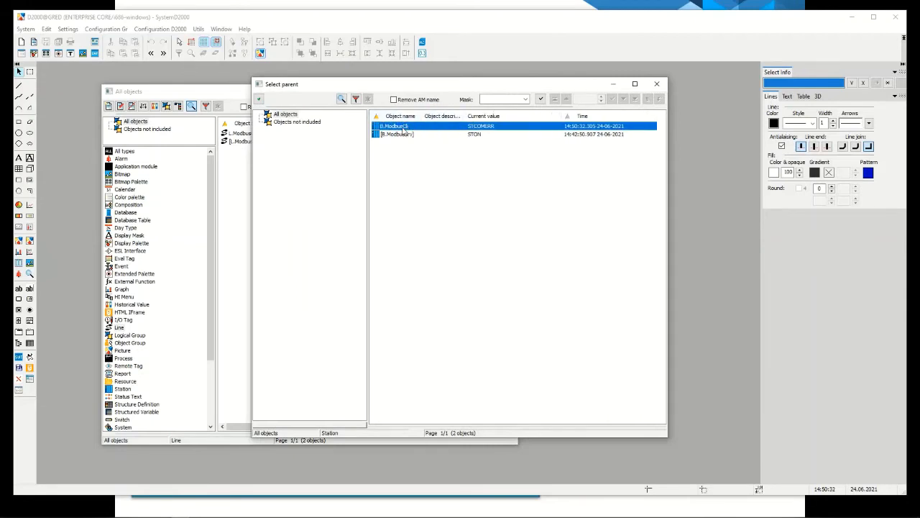
pyautogui.doubleClick(403, 130)
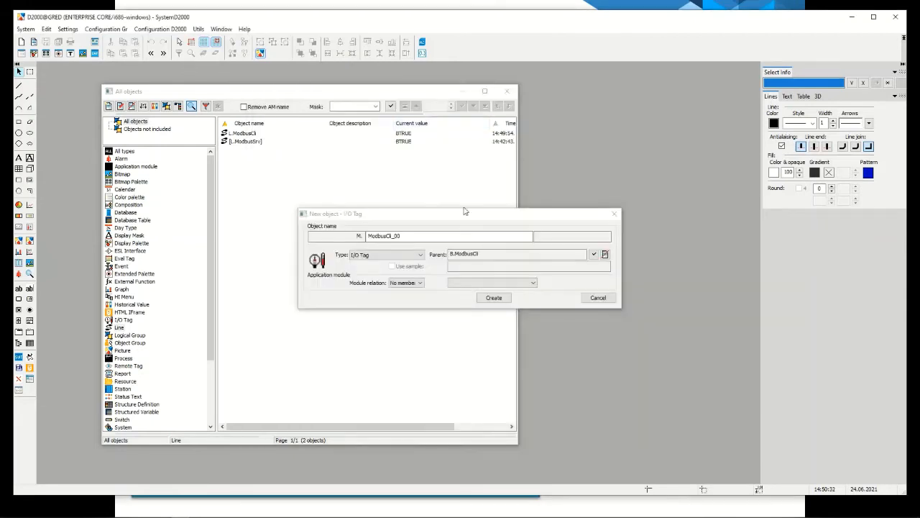
pyautogui.click(494, 298)
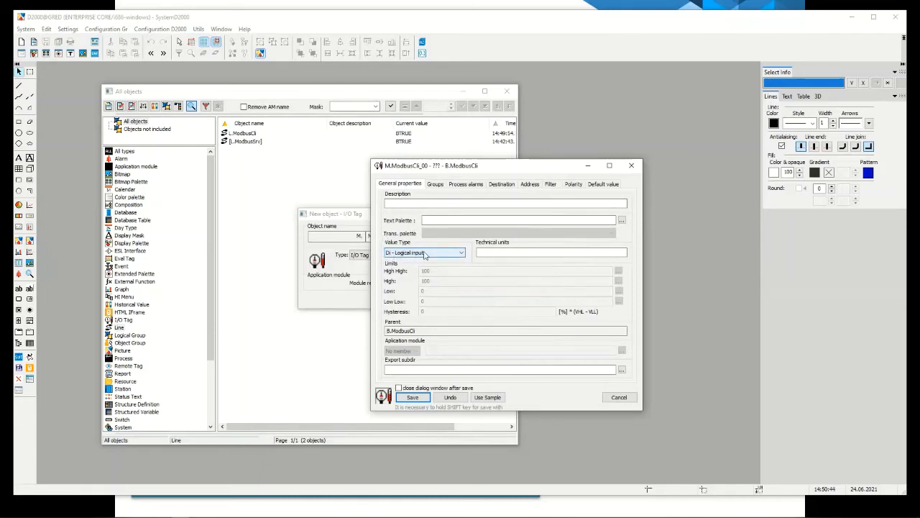
# Set the value type of M.ModbusCli_00 to Ai - Analog input and its tag address to U3.0, and save and close the tag.
pyautogui.click(423, 254)
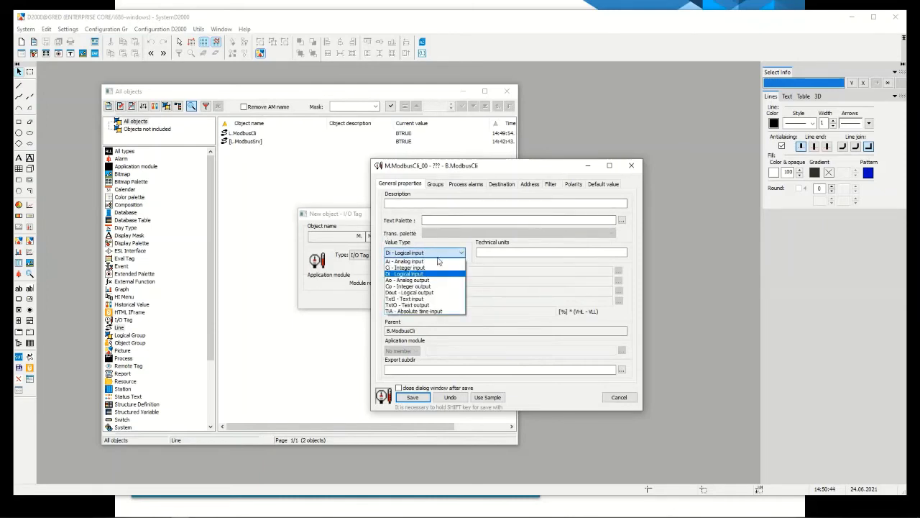
pyautogui.click(424, 262)
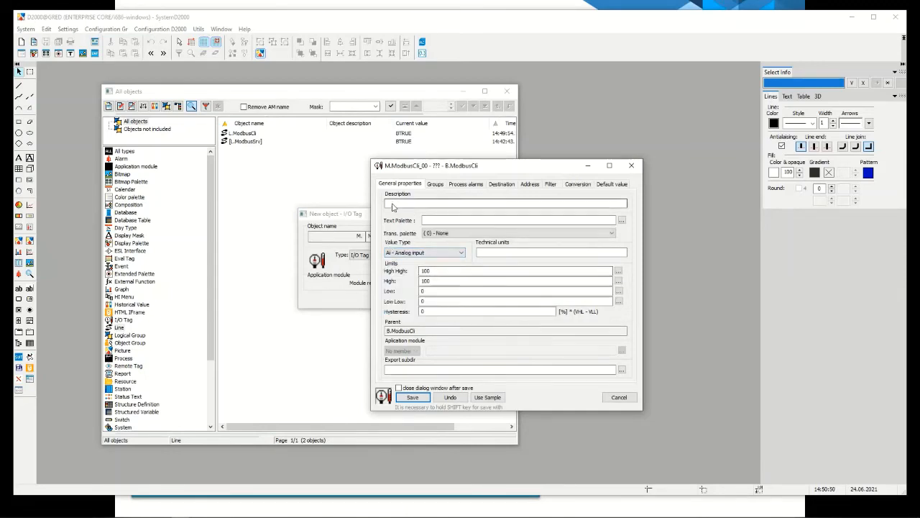
pyautogui.click(529, 184)
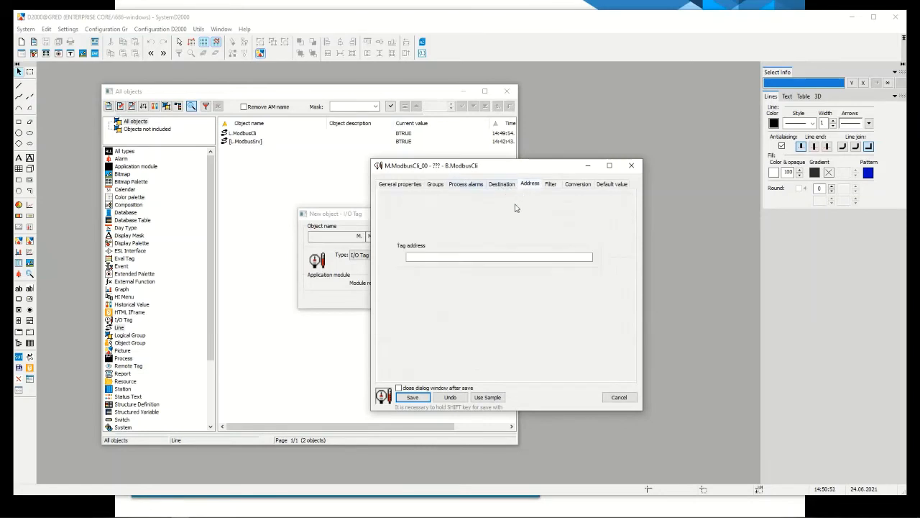
pyautogui.click(468, 258)
pyautogui.write('3.')
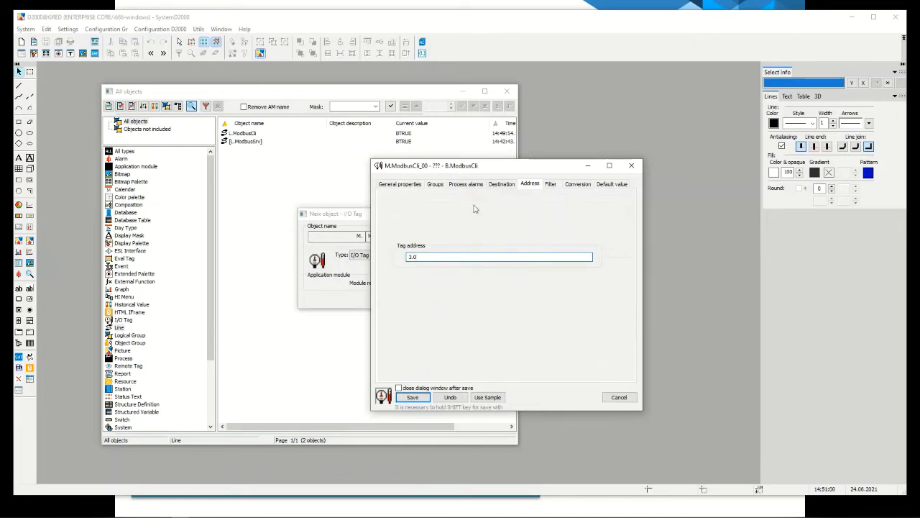
pyautogui.click(409, 259)
pyautogui.doubleClick(415, 256)
pyautogui.click(414, 397)
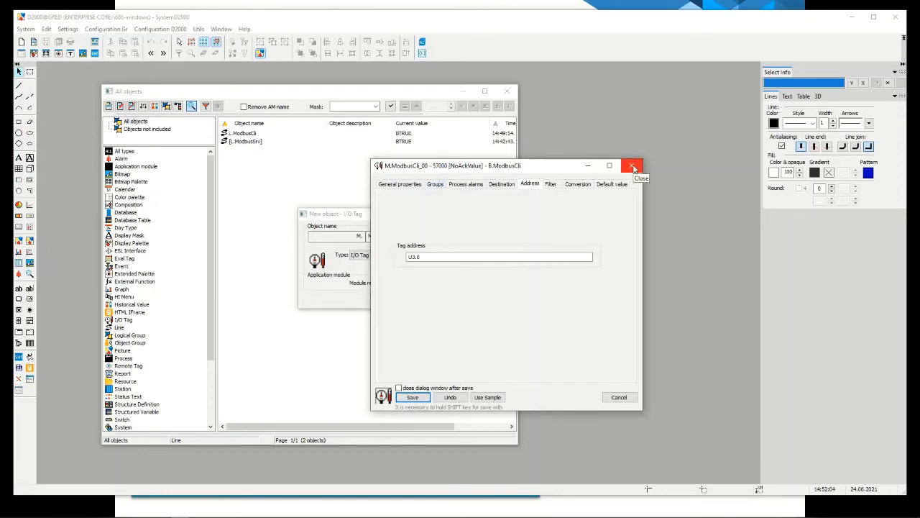
pyautogui.click(632, 167)
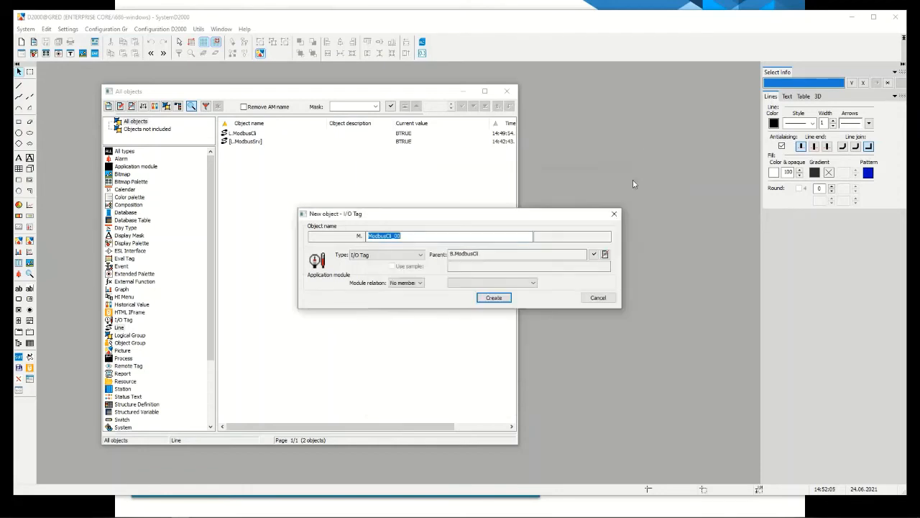
# Stop creating objects, widen the object list and go down from the L.ModbusCli line to the I/O tags of the B.ModbusCli station.
pyautogui.click(611, 213)
pyautogui.click(390, 105)
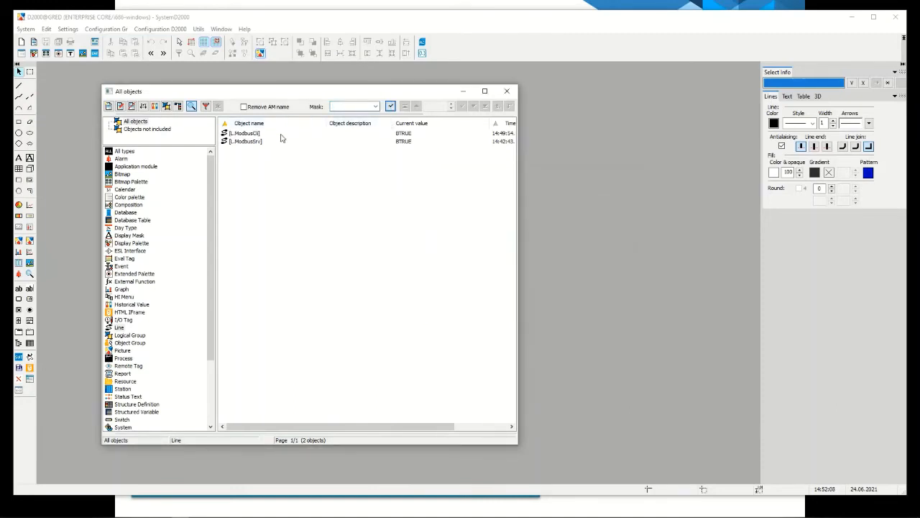
pyautogui.moveTo(517, 150); pyautogui.dragTo(648, 151)
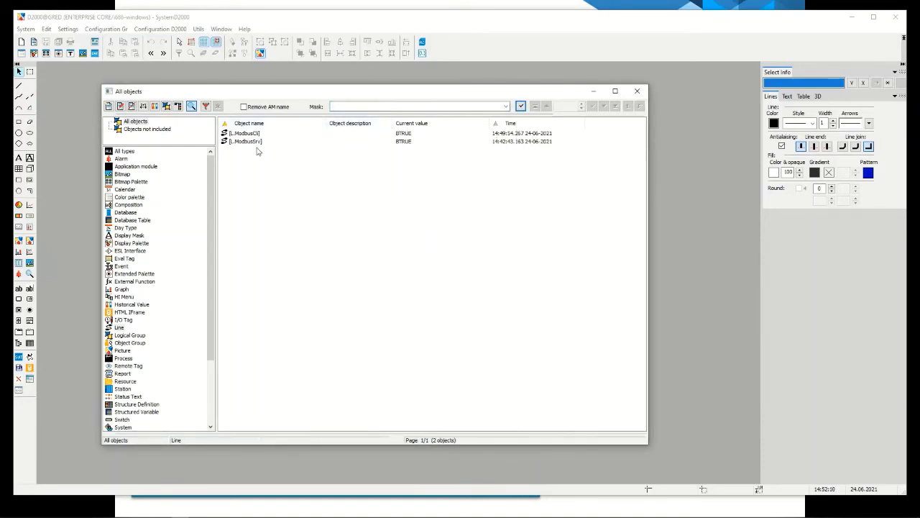
pyautogui.click(639, 106)
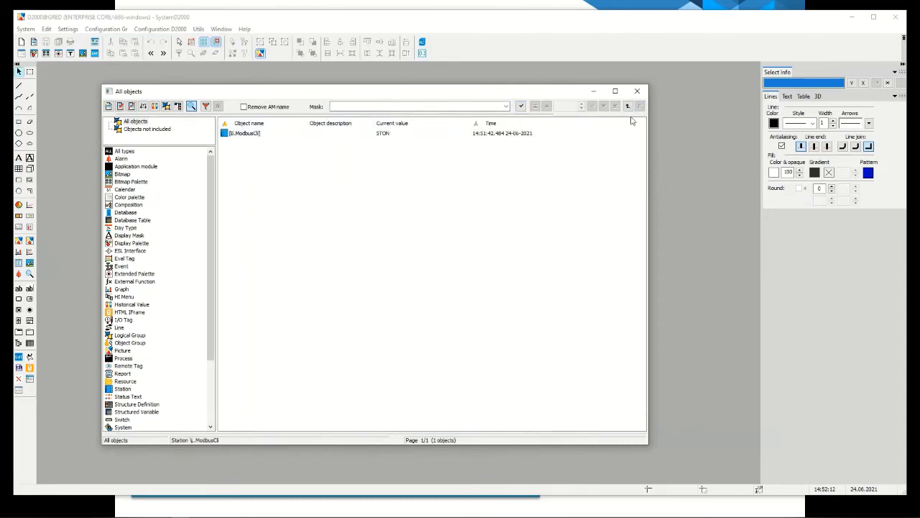
pyautogui.click(244, 134)
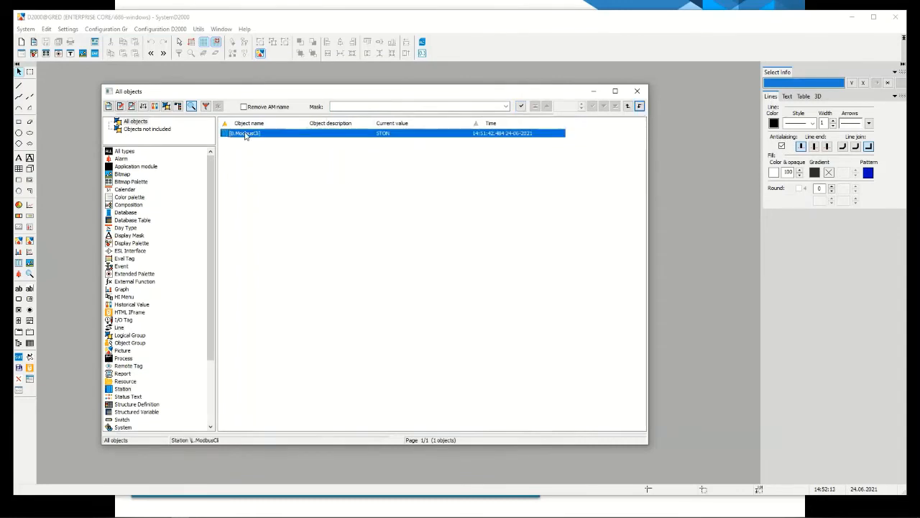
pyautogui.click(639, 105)
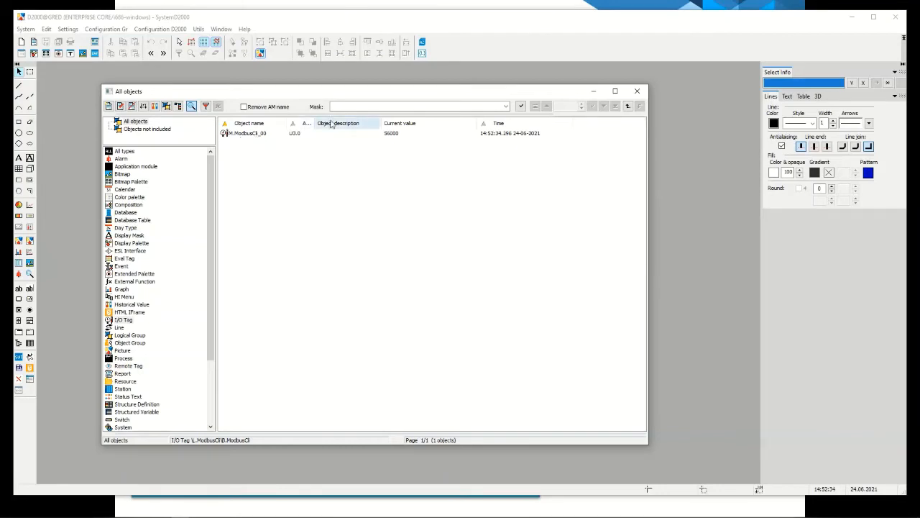
pyautogui.click(350, 109)
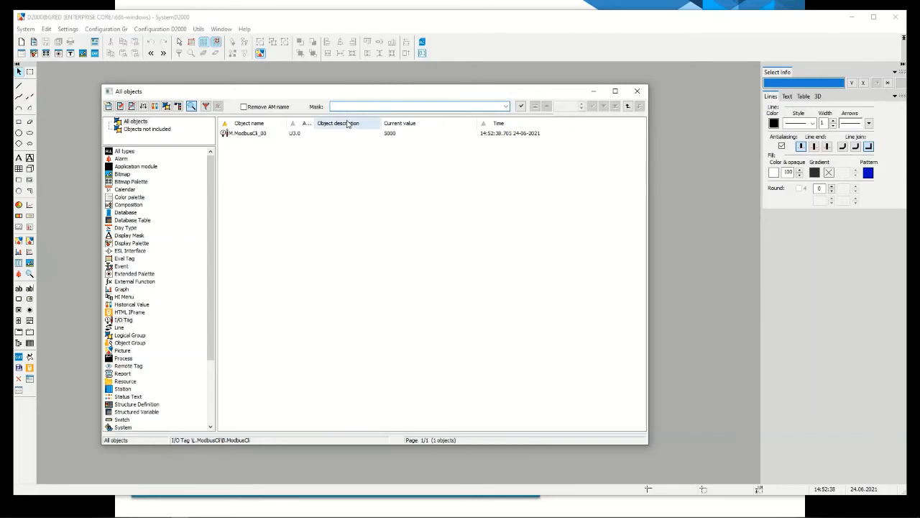
# Create a new I/O tag named ModbusCli_01 under B.ModbusCli, using M.ModbusCli_00 as the sample.
pyautogui.click(251, 138)
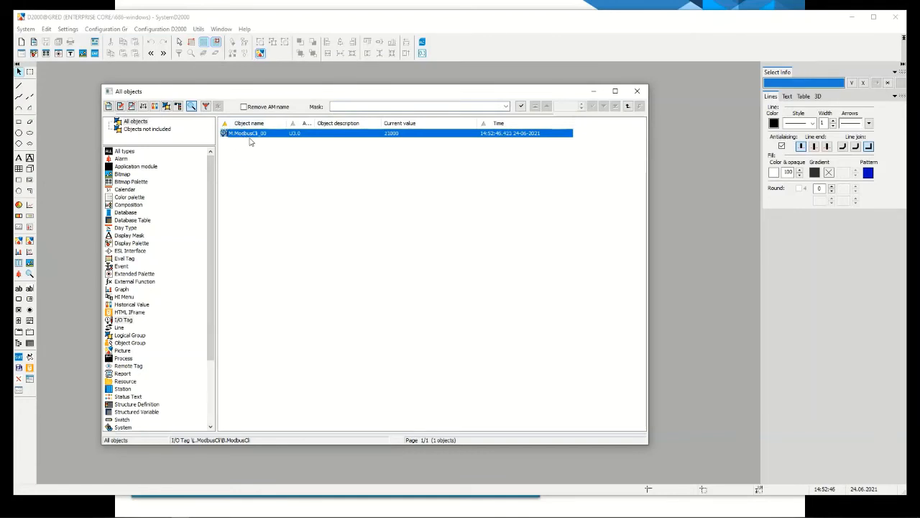
pyautogui.click(108, 106)
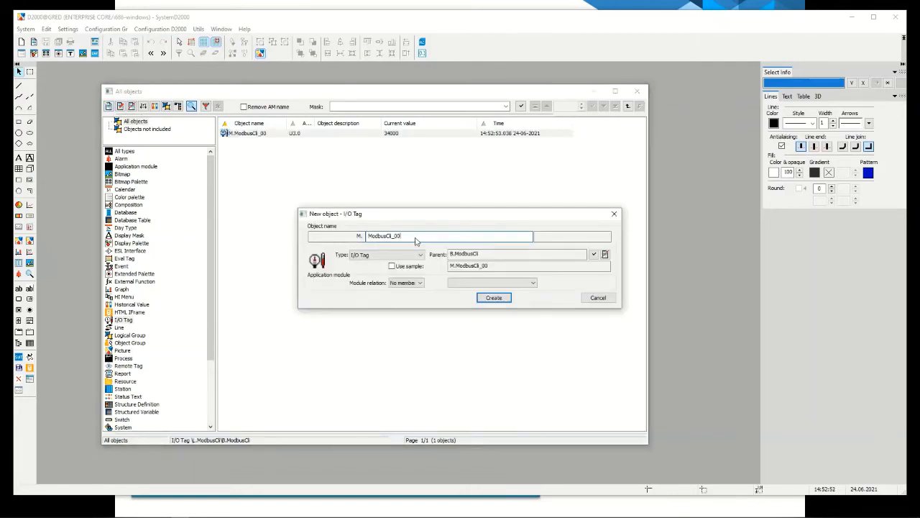
pyautogui.click(392, 266)
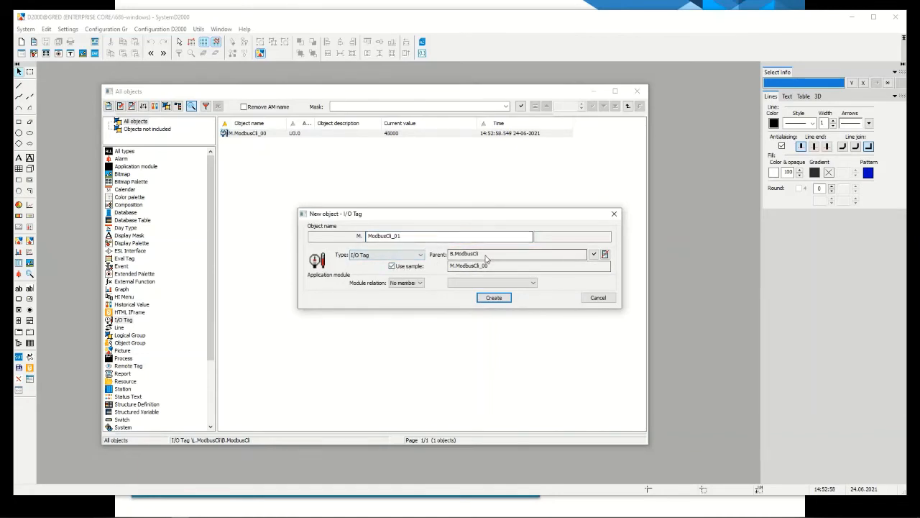
pyautogui.moveTo(492, 268); pyautogui.dragTo(486, 271)
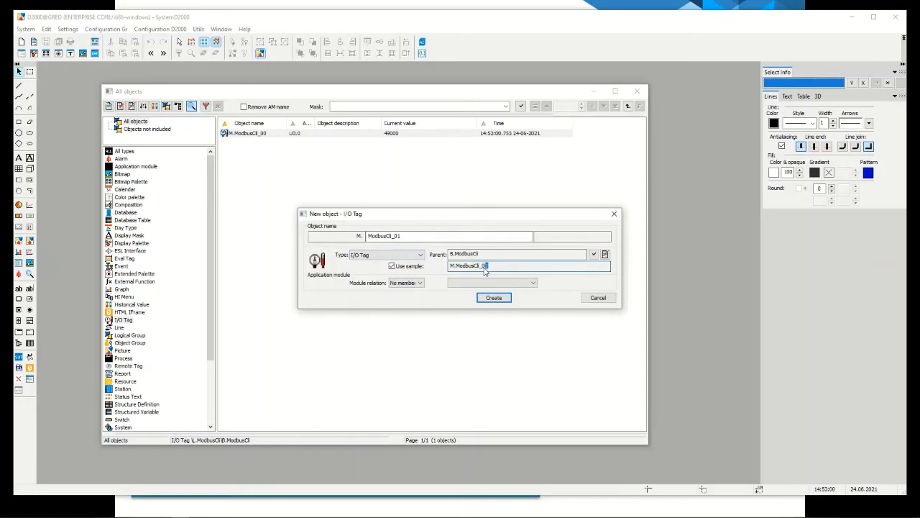
pyautogui.click(491, 296)
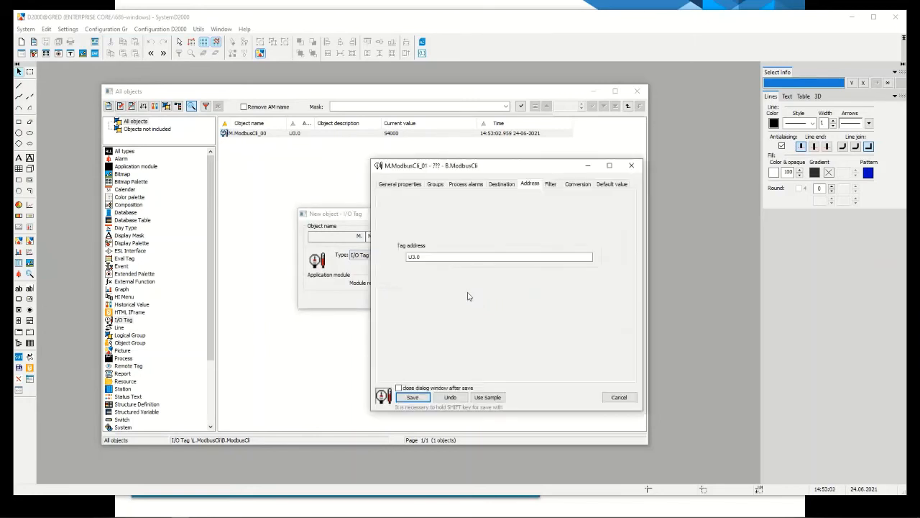
# Set the tag address of M.ModbusCli_01 to U3.1, enable closing the dialog after save, and save the tag.
pyautogui.click(414, 260)
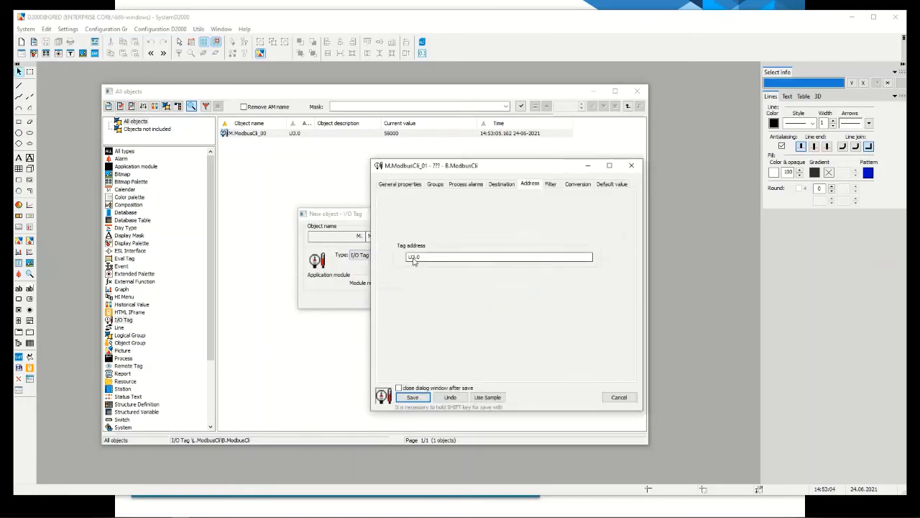
pyautogui.moveTo(416, 259); pyautogui.dragTo(422, 261)
pyautogui.write('1')
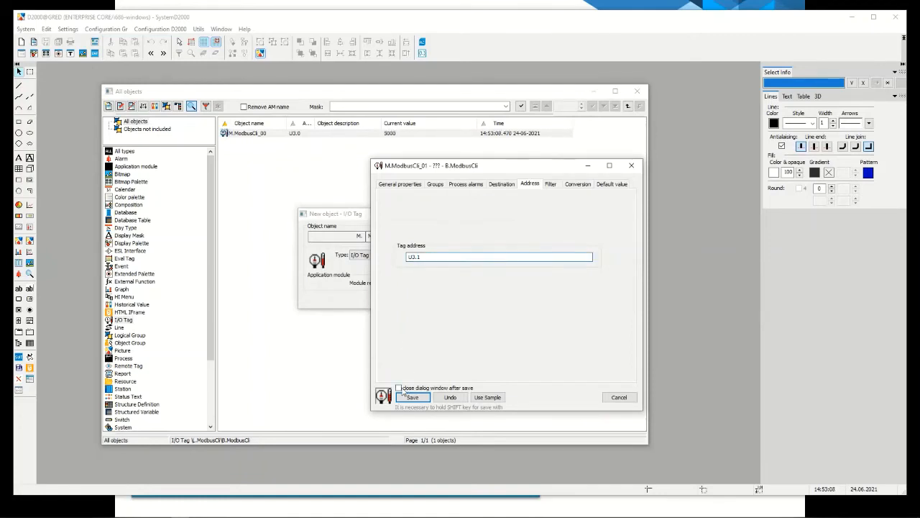
pyautogui.click(399, 388)
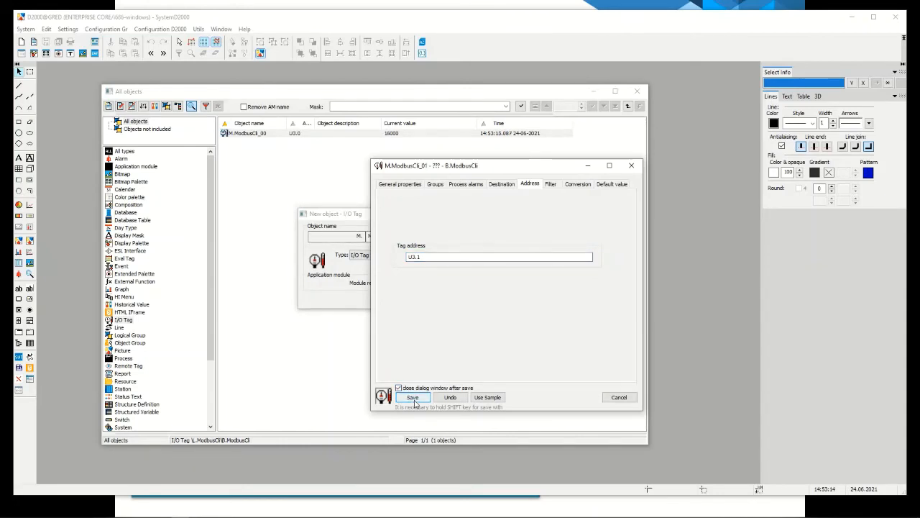
pyautogui.click(413, 398)
# Create the I/O tag ModbusCli_02 from the same sample, set its tag address to U3.2 and save it.
pyautogui.press('End')
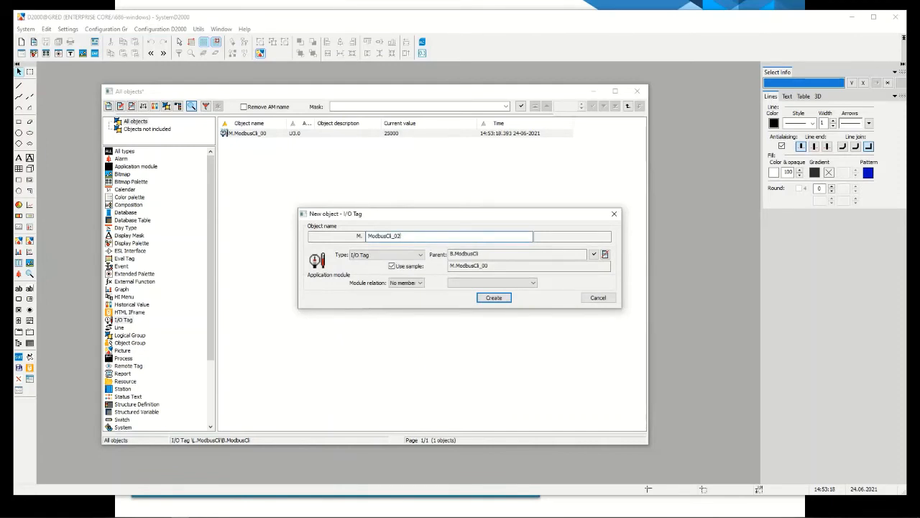
pyautogui.press('Return')
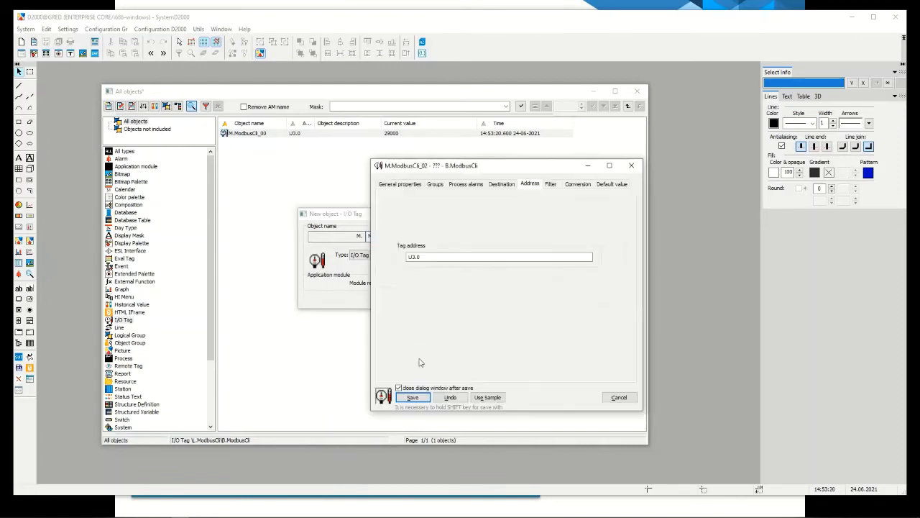
pyautogui.write('U3.2')
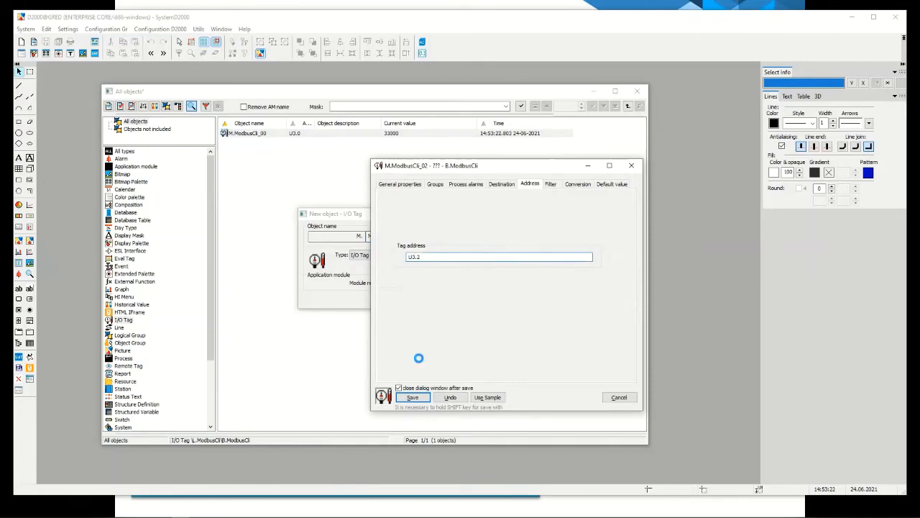
pyautogui.press('Return')
# Create the I/O tag ModbusCli_03 from the same sample, adjust the end of its tag address and save it.
pyautogui.press('Return')
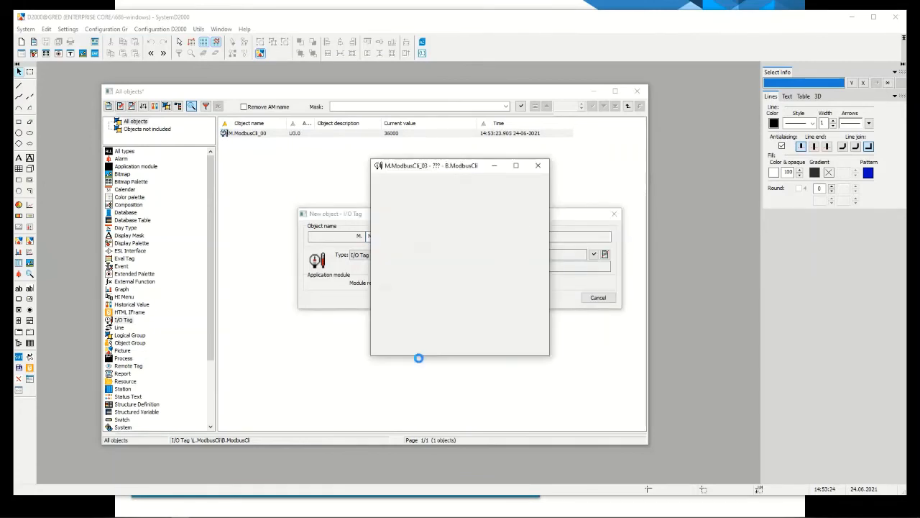
pyautogui.press('End')
pyautogui.press('Return')
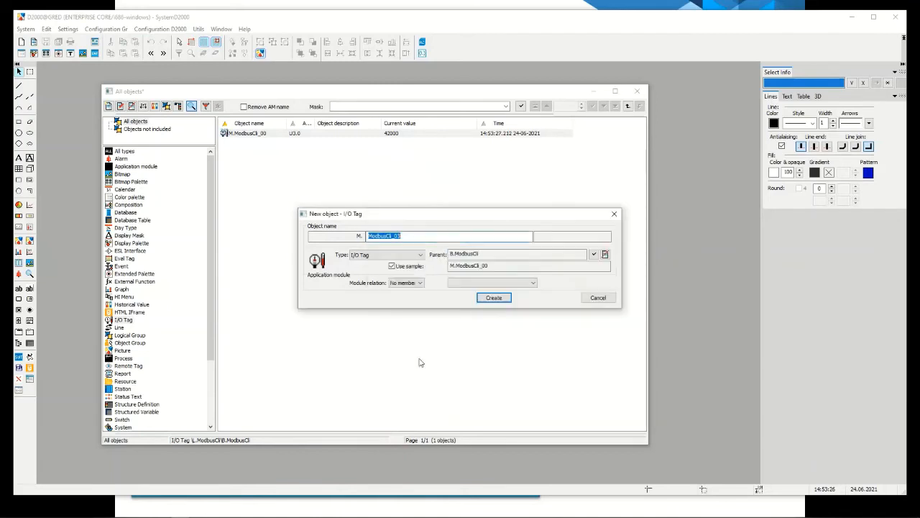
# Create the I/O tag ModbusCli_04 from the same sample, set its tag address to U3.4 and save it.
pyautogui.press('Return')
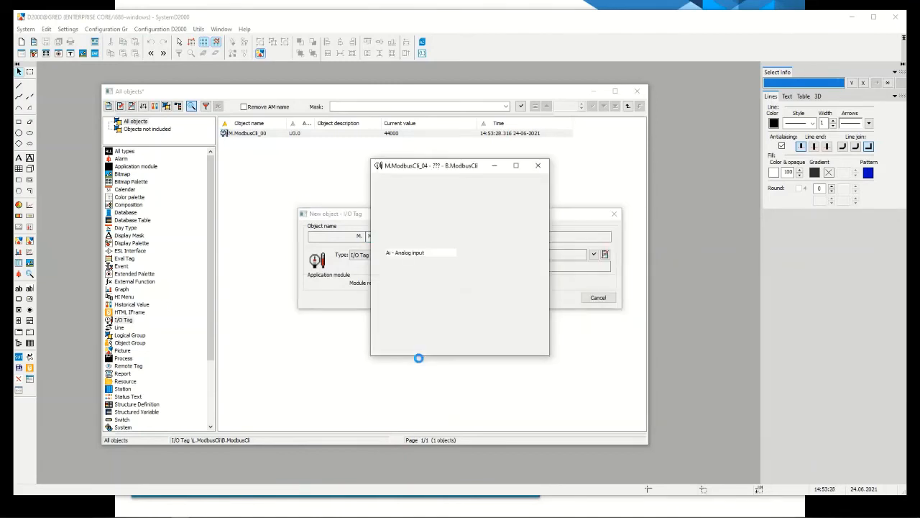
pyautogui.press('End')
pyautogui.press('BackSpace')
pyautogui.write('4')
pyautogui.press('Return')
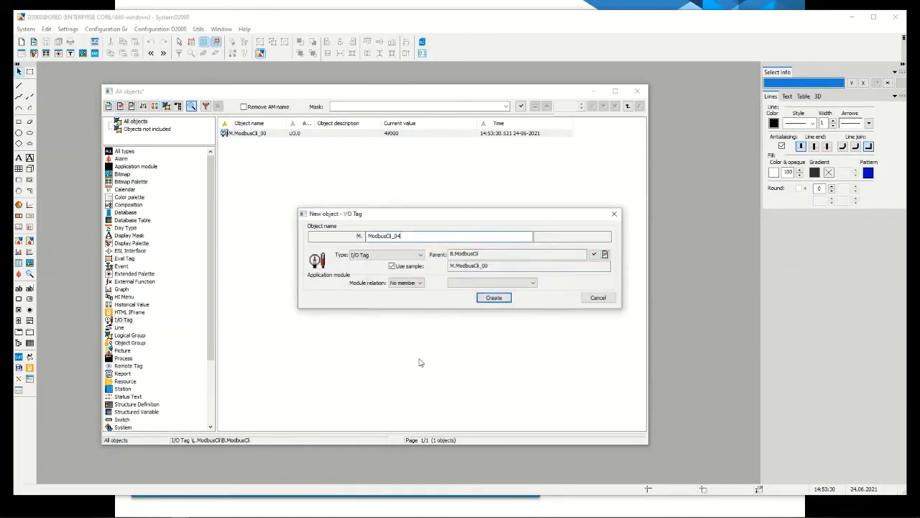
# Create the I/O tag ModbusCli_05 from the same sample, adjust the end of its tag address and save it.
pyautogui.press('Return')
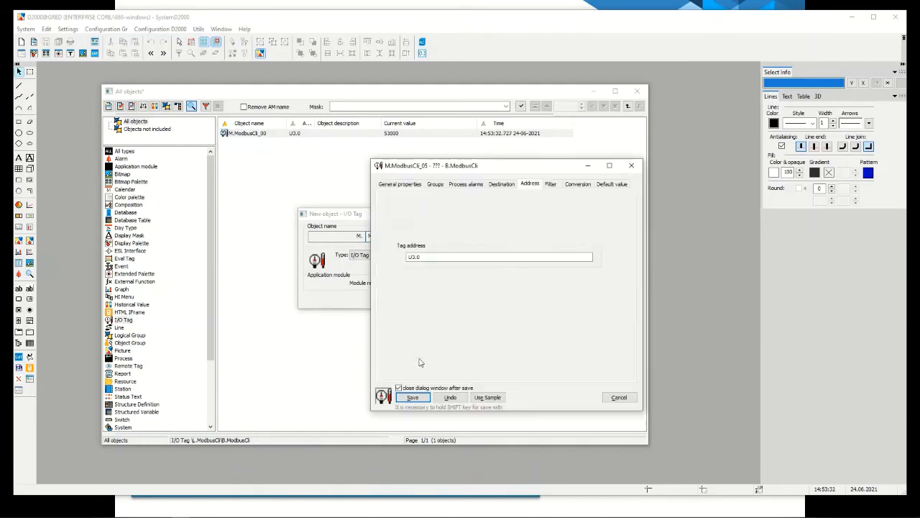
pyautogui.press('End')
pyautogui.press('Return')
# Create the I/O tag ModbusCli_06 from the same sample, set its tag address to U3.6 and save it.
pyautogui.press('End')
pyautogui.press('BackSpace')
pyautogui.write('6')
pyautogui.press('Return')
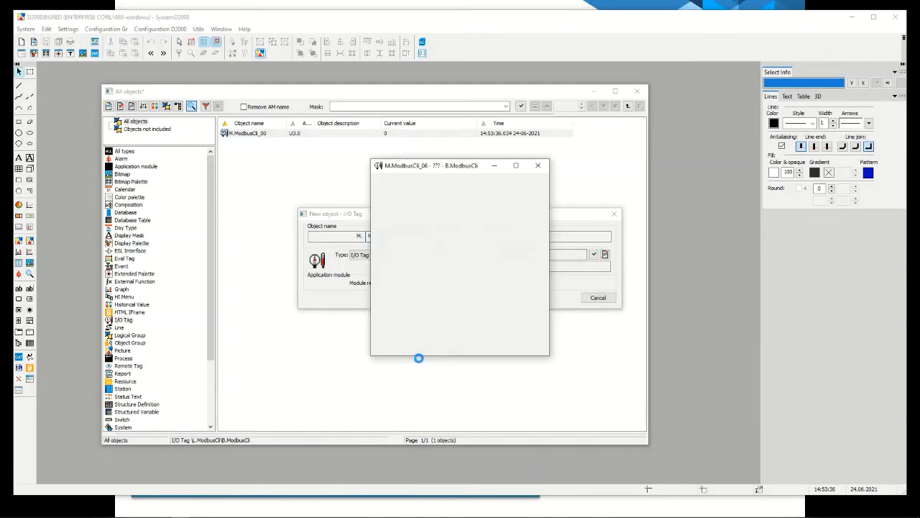
pyautogui.press('End')
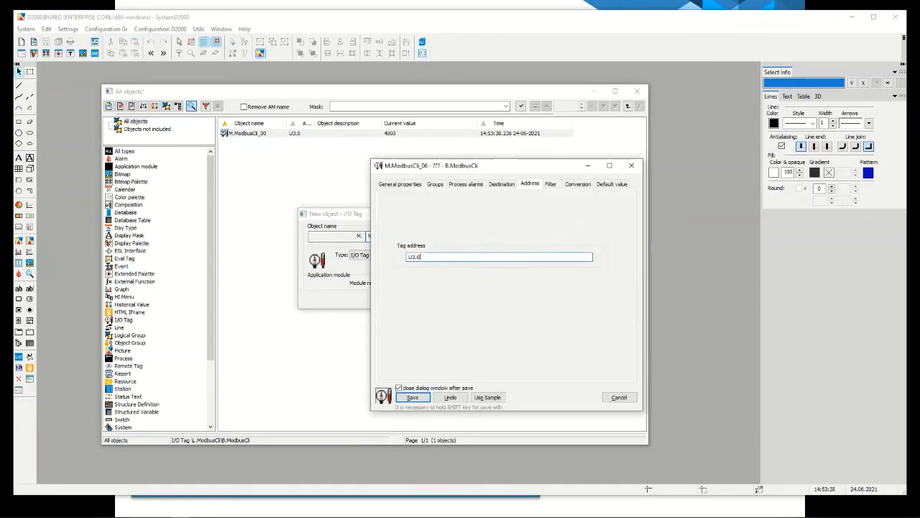
pyautogui.press('Return')
# Create the I/O tag ModbusCli_07 from the same sample, set its tag address to U3.7 and save it.
pyautogui.press('End')
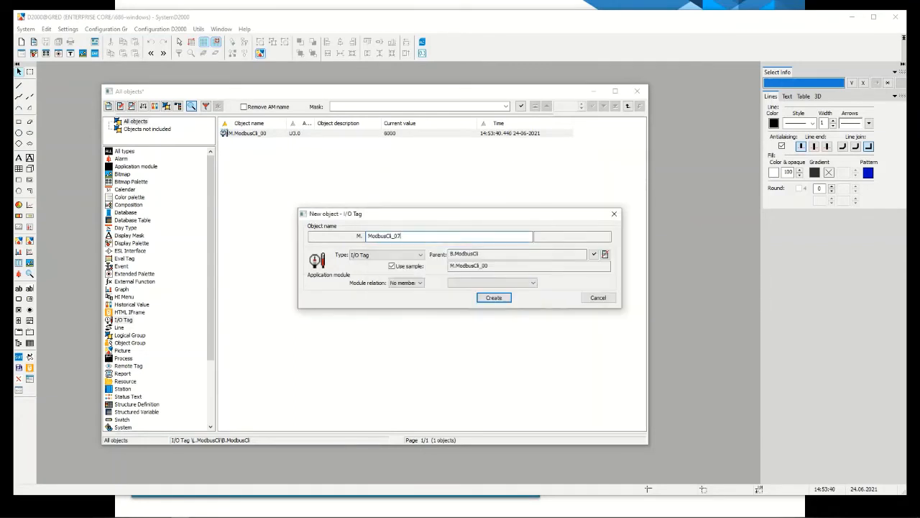
pyautogui.write('7')
pyautogui.press('Return')
pyautogui.press('End')
pyautogui.press('Return')
# Create the I/O tag ModbusCli_08 from the same sample, set its tag address to U3.8 and save it.
pyautogui.press('End')
pyautogui.write('8')
pyautogui.press('Return')
pyautogui.press('End')
pyautogui.press('Return')
# Create the I/O tag ModbusCli_09 from the same sample, set its tag address to U3.9 and save it.
pyautogui.press('End')
pyautogui.press('Return')
pyautogui.press('End')
pyautogui.press('BackSpace')
pyautogui.press('Return')
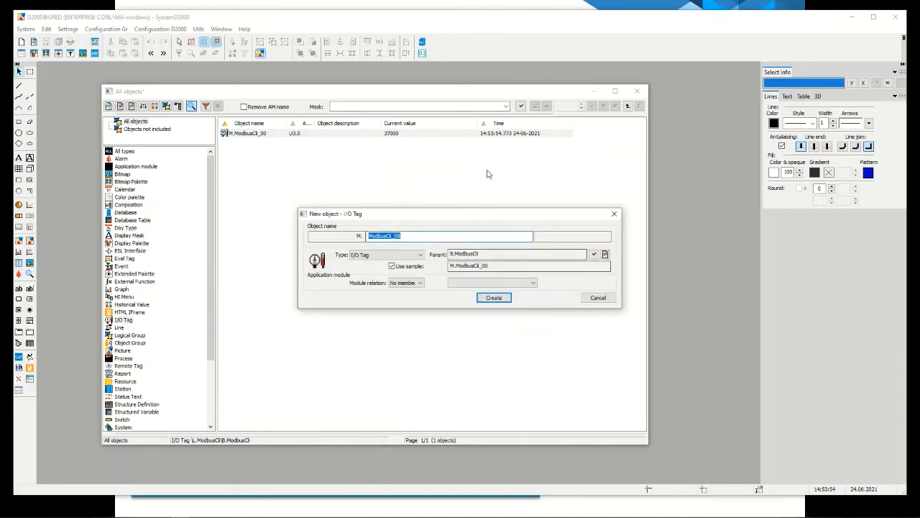
# Move the new-object dialog aside and list all I/O tags of both the Modbus client and server.
pyautogui.moveTo(528, 216); pyautogui.dragTo(693, 257)
pyautogui.click(446, 180)
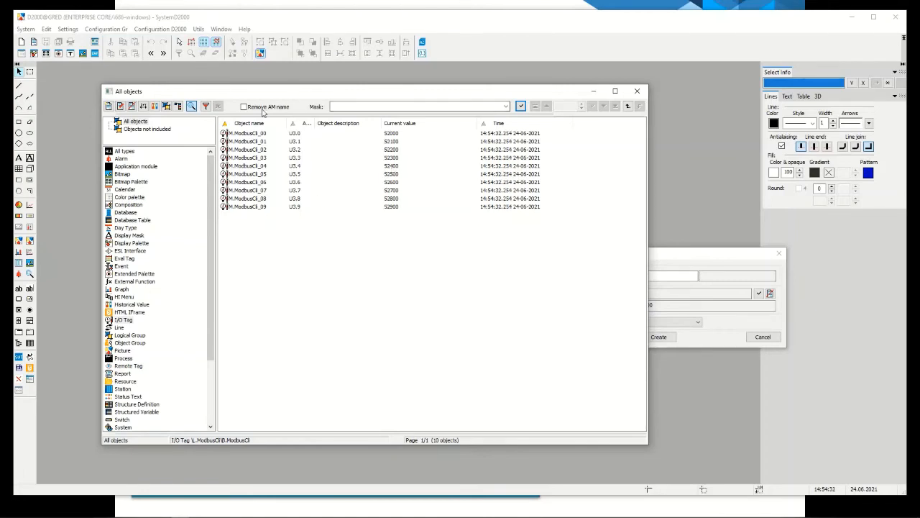
pyautogui.click(123, 328)
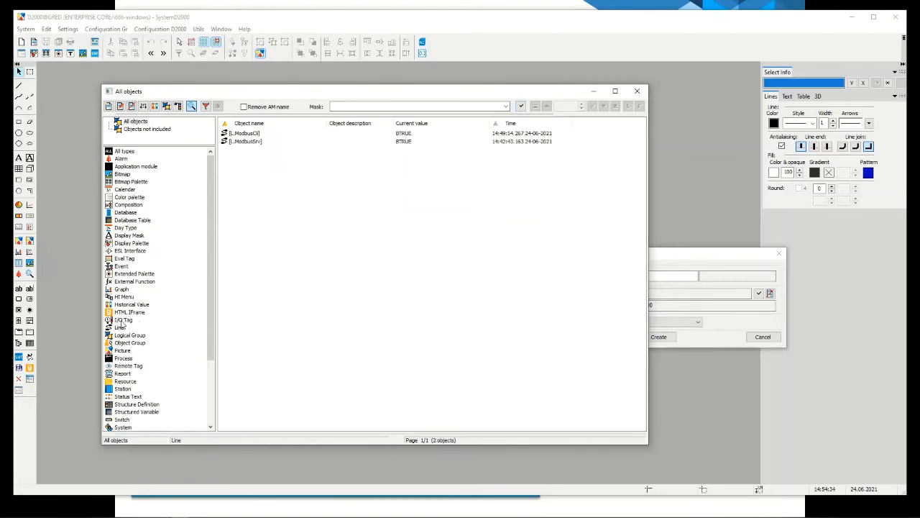
pyautogui.click(121, 320)
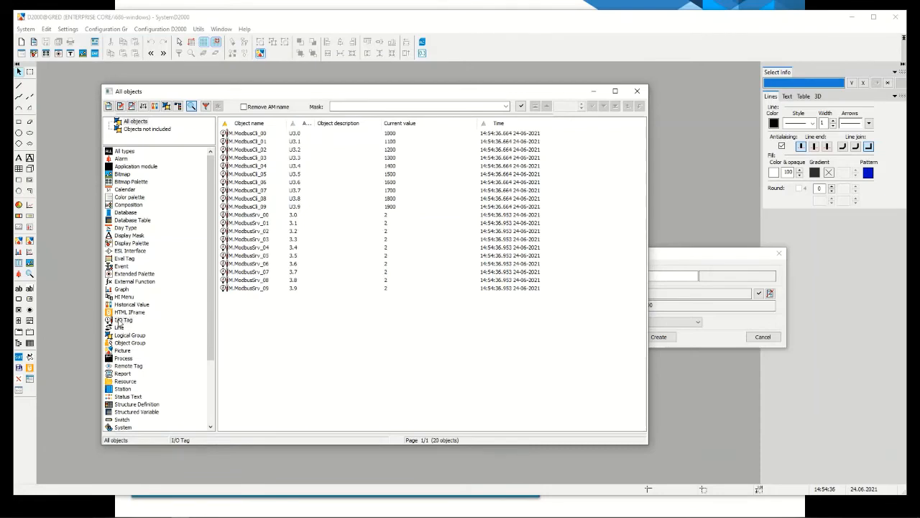
# Compare the current values of the ten ModbusCli tags with those of the ten ModbusSrv tags.
pyautogui.click(261, 134)
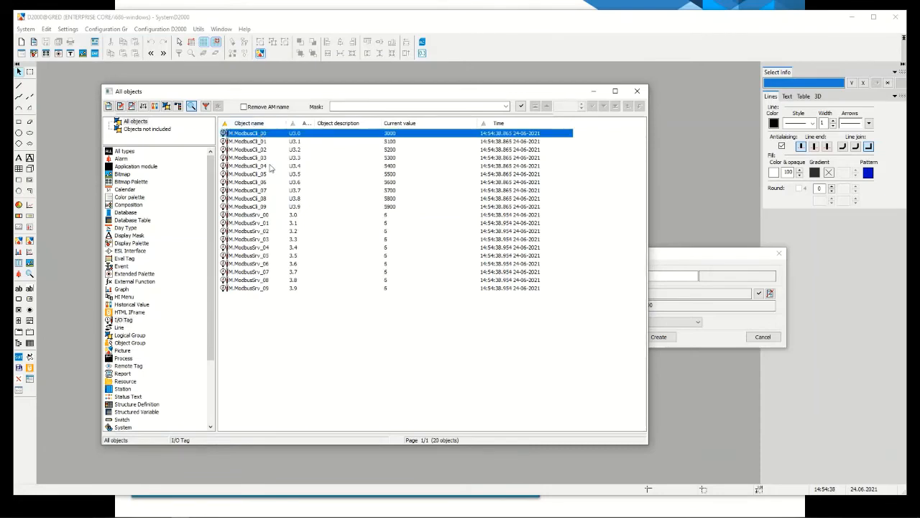
pyautogui.keyDown('shift'); pyautogui.click(255, 207); pyautogui.keyUp('shift')
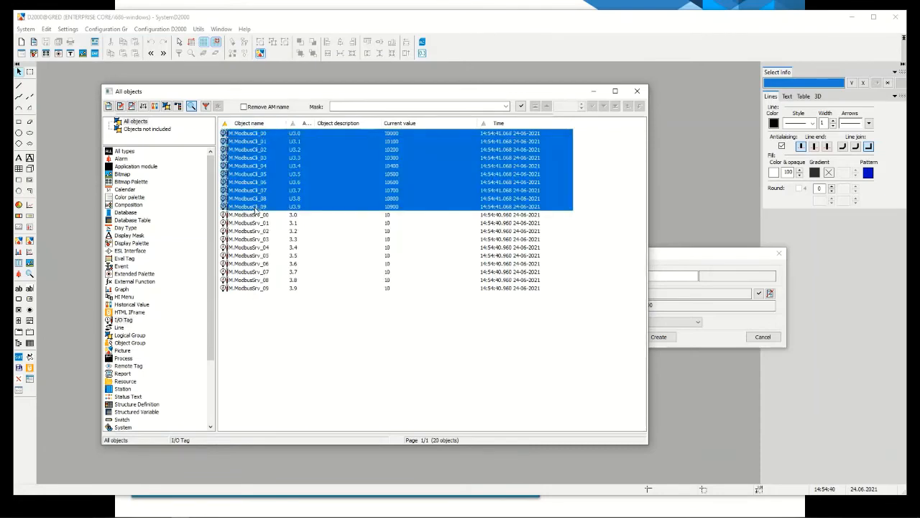
pyautogui.click(265, 215)
pyautogui.keyDown('shift'); pyautogui.click(261, 287); pyautogui.keyUp('shift')
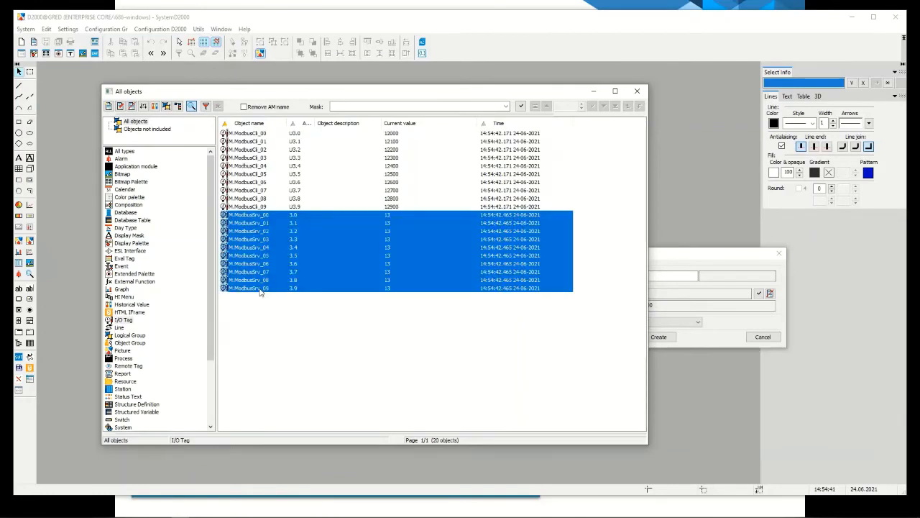
pyautogui.click(321, 216)
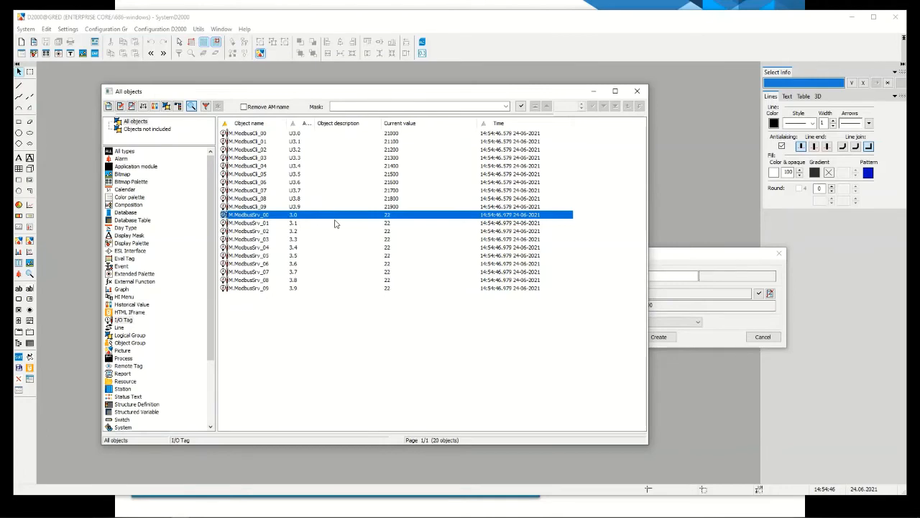
pyautogui.click(387, 288)
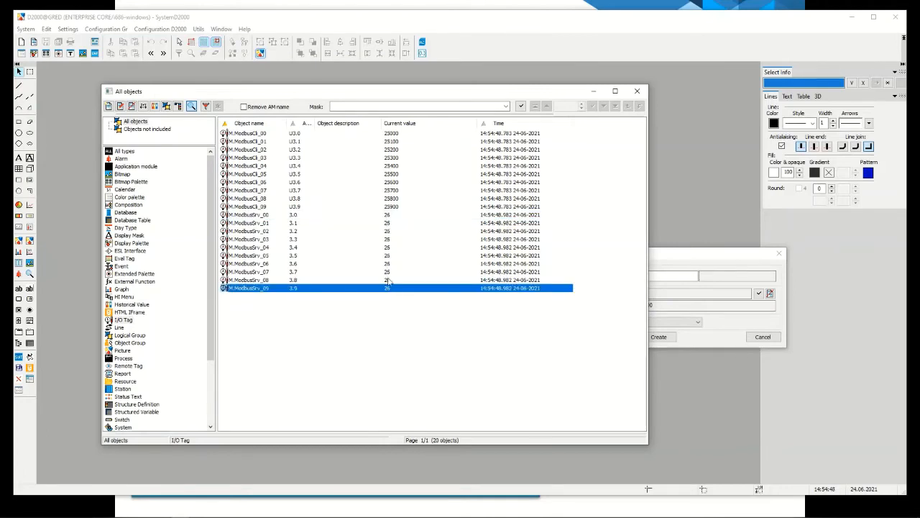
pyautogui.click(392, 216)
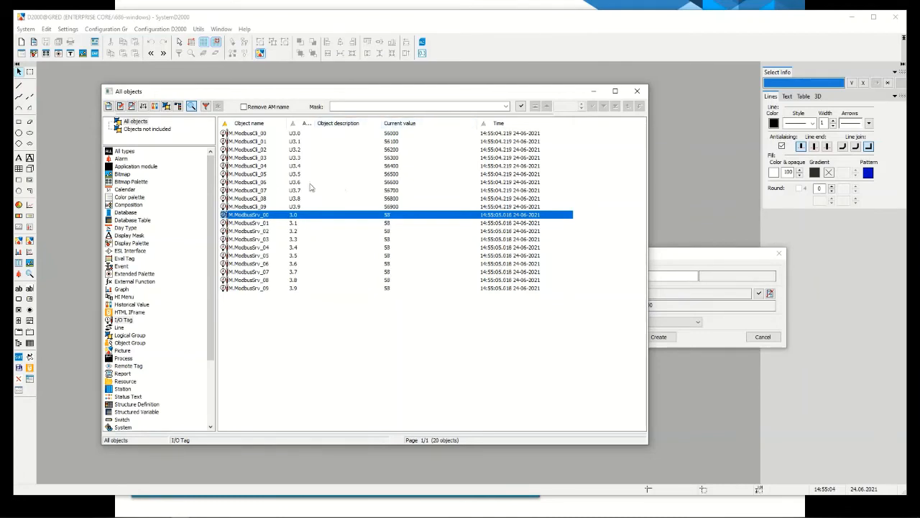
# Open the configurations of the tags M.ModbusSrv_00 and M.ModbusSrv_02 and place them side by side.
pyautogui.doubleClick(244, 214)
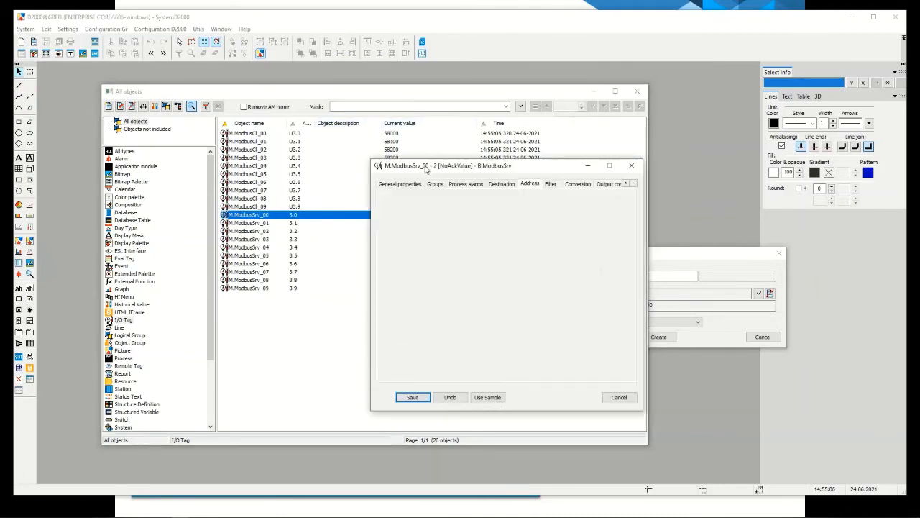
pyautogui.moveTo(425, 165); pyautogui.dragTo(123, 236)
pyautogui.click(255, 226)
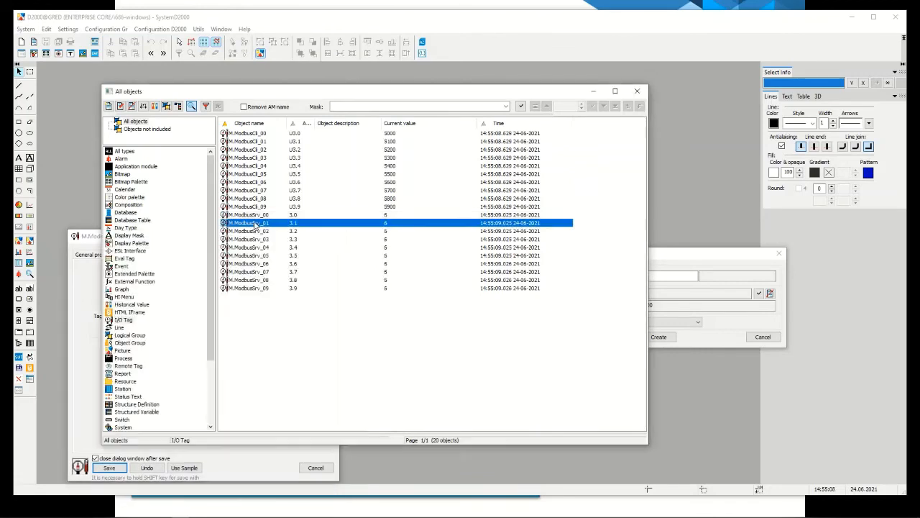
pyautogui.doubleClick(256, 231)
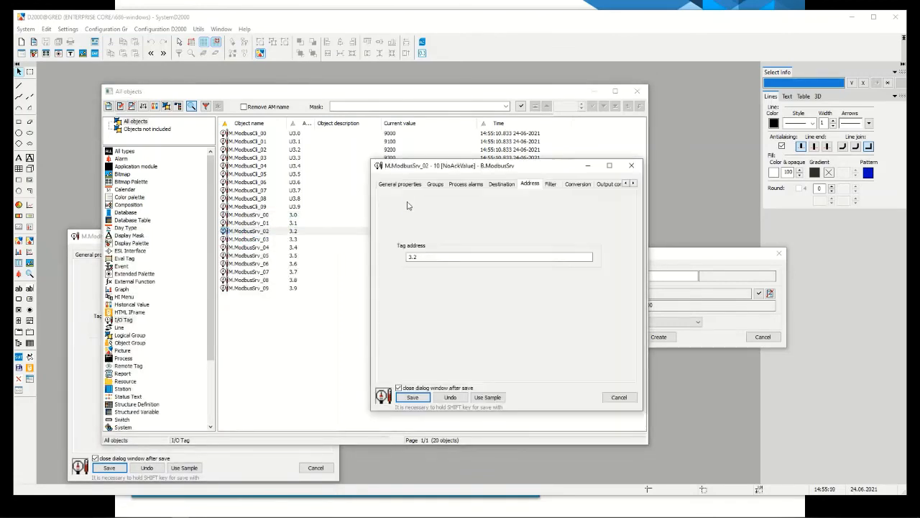
pyautogui.moveTo(417, 166); pyautogui.dragTo(400, 238)
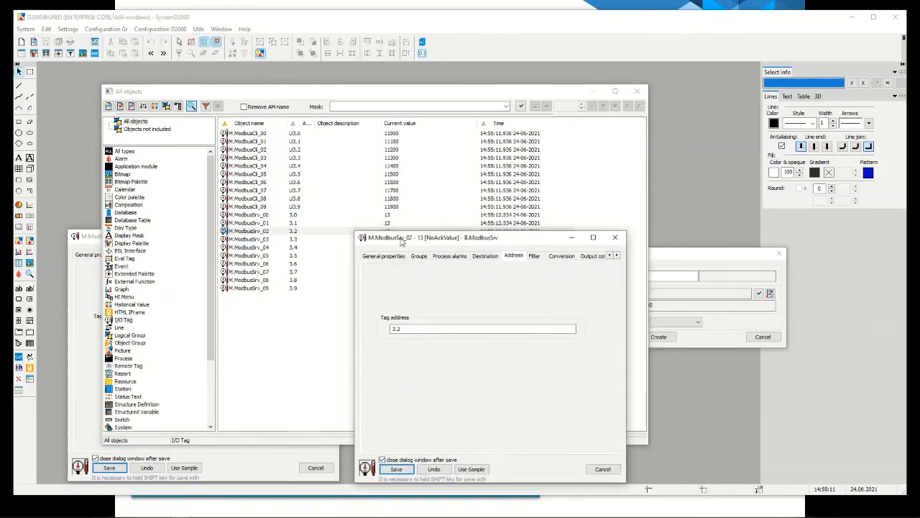
pyautogui.click(261, 469)
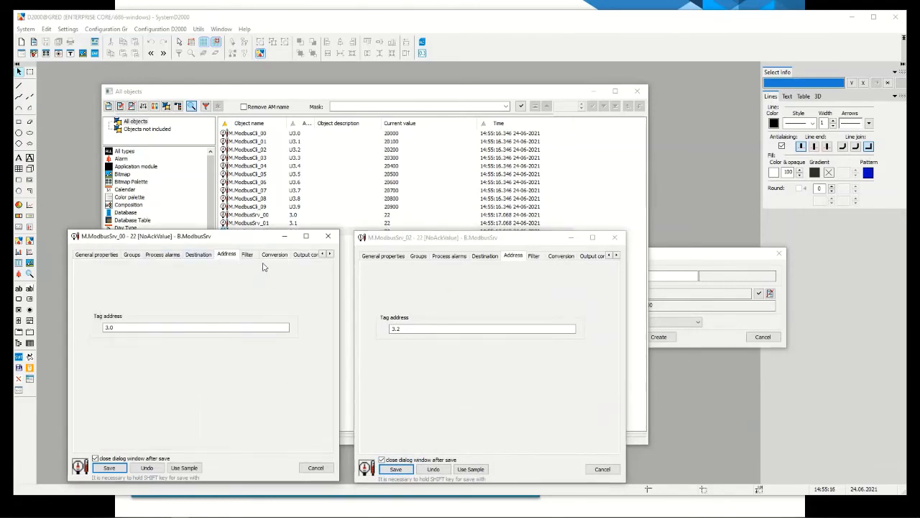
# Examine the output control settings of both server tags, especially their control object.
pyautogui.click(297, 257)
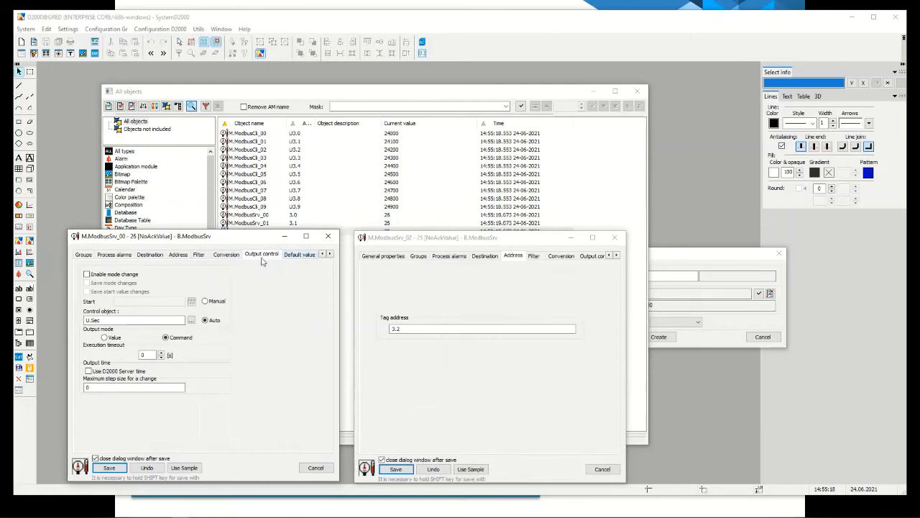
pyautogui.click(589, 257)
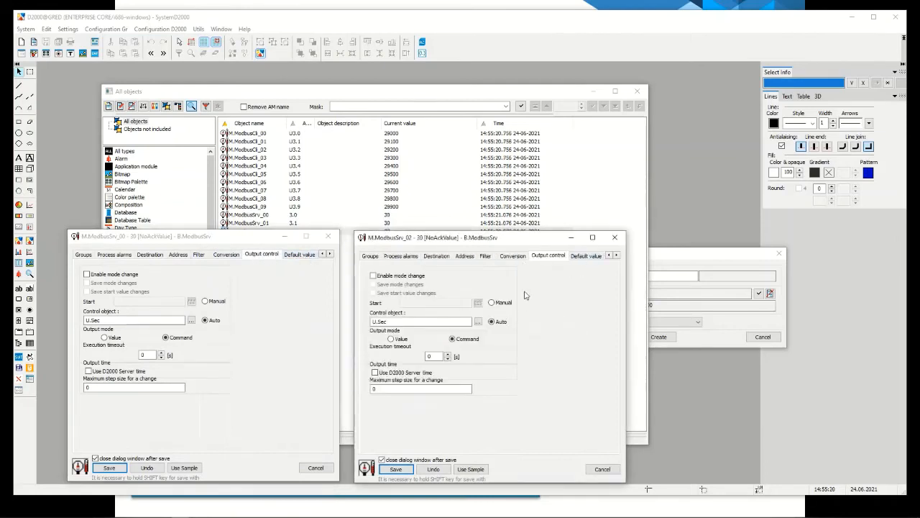
pyautogui.click(100, 323)
pyautogui.doubleClick(101, 324)
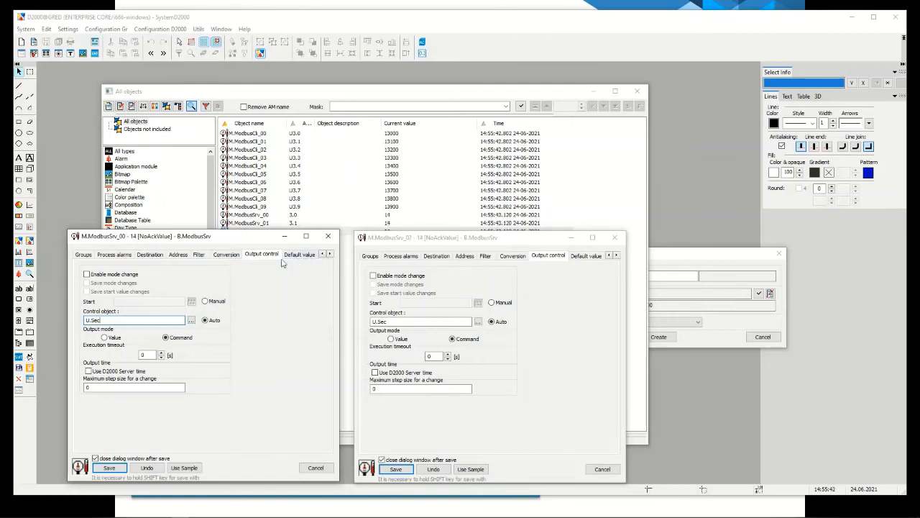
# Compare the linear conversion coefficients A and B of M.ModbusSrv_00 and M.ModbusSrv_02.
pyautogui.click(227, 255)
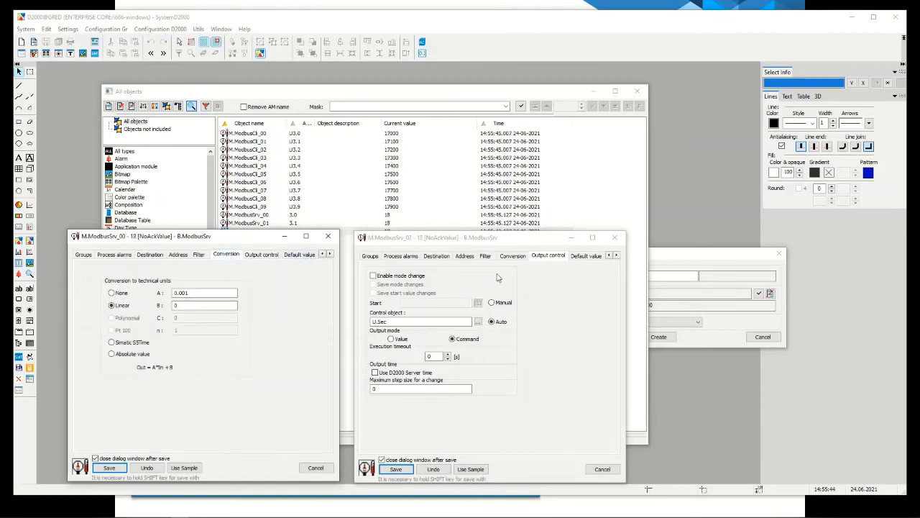
pyautogui.click(512, 256)
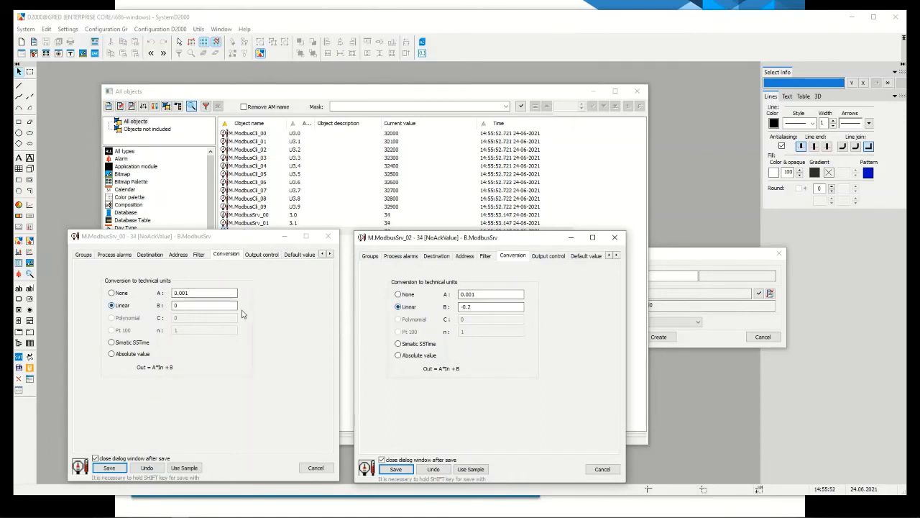
pyautogui.click(193, 295)
pyautogui.moveTo(193, 294); pyautogui.dragTo(168, 295)
pyautogui.moveTo(478, 295); pyautogui.dragTo(441, 299)
pyautogui.click(180, 308)
pyautogui.moveTo(525, 307); pyautogui.dragTo(439, 310)
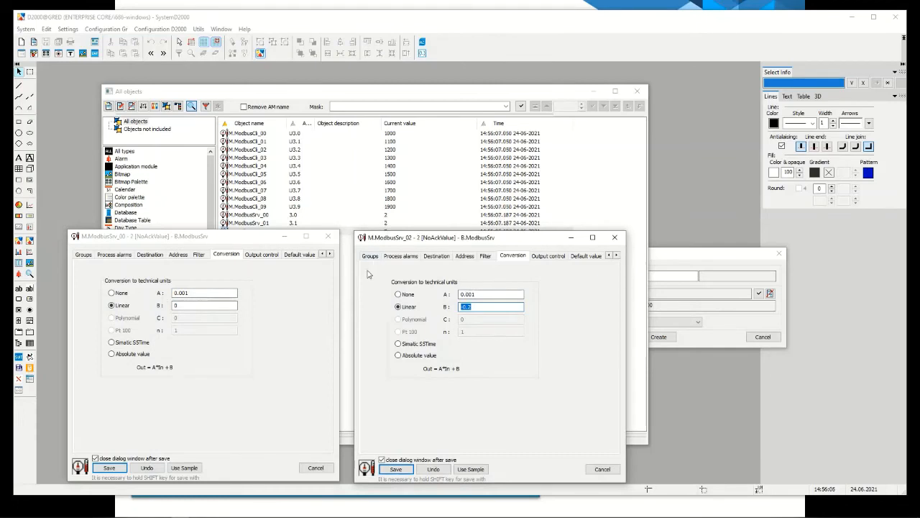
pyautogui.moveTo(481, 295); pyautogui.dragTo(460, 297)
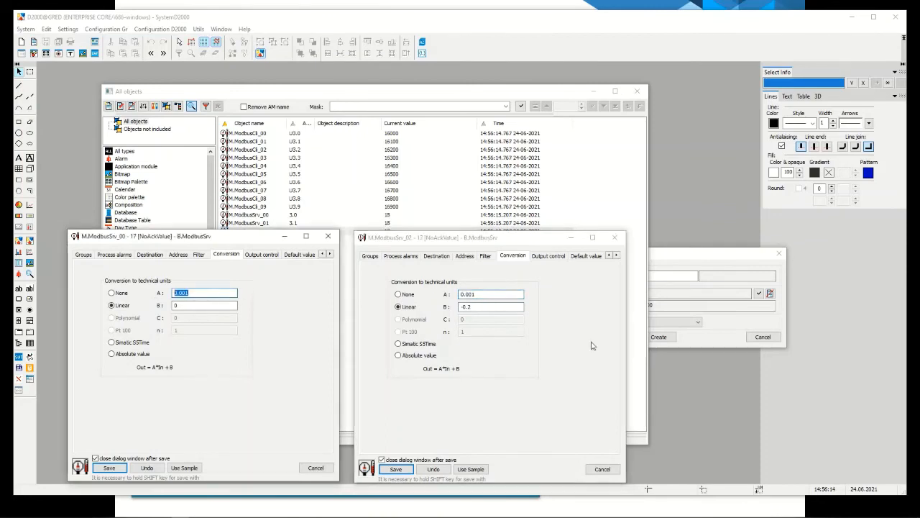
pyautogui.click(491, 306)
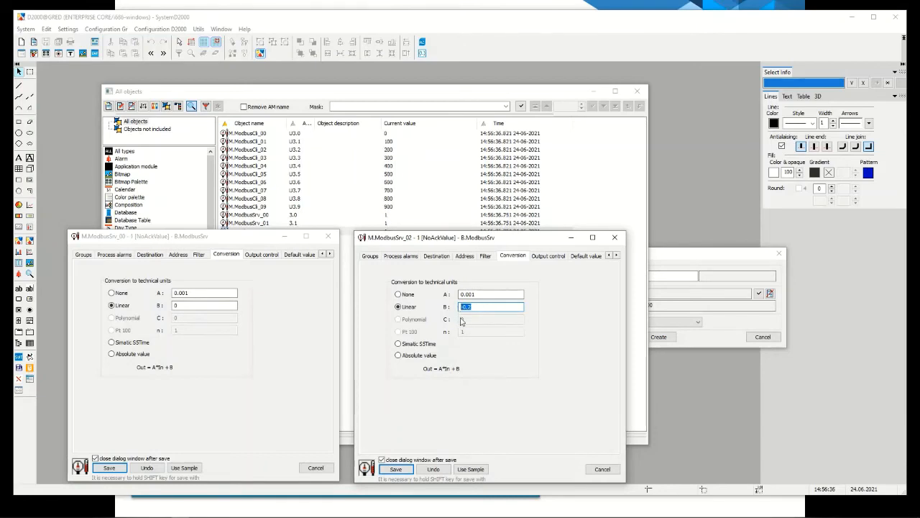
pyautogui.moveTo(477, 295); pyautogui.dragTo(452, 296)
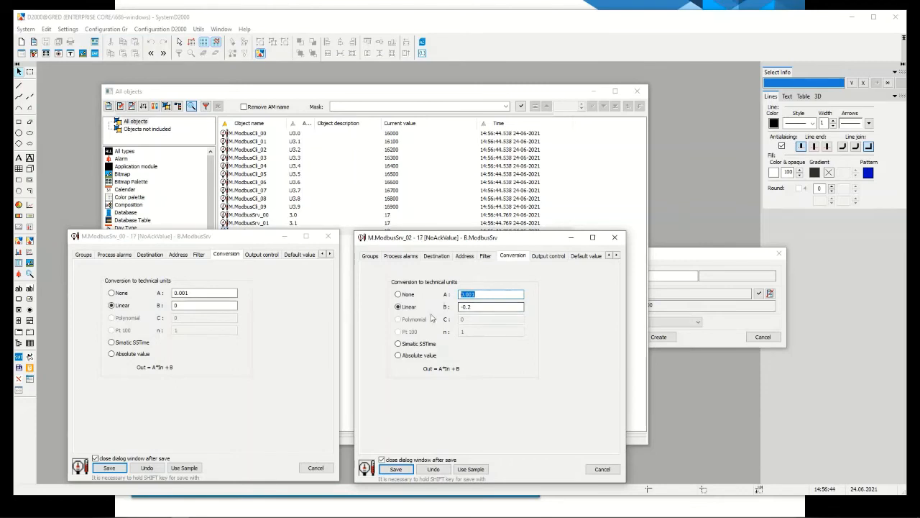
pyautogui.click(484, 297)
pyautogui.moveTo(484, 296); pyautogui.dragTo(457, 309)
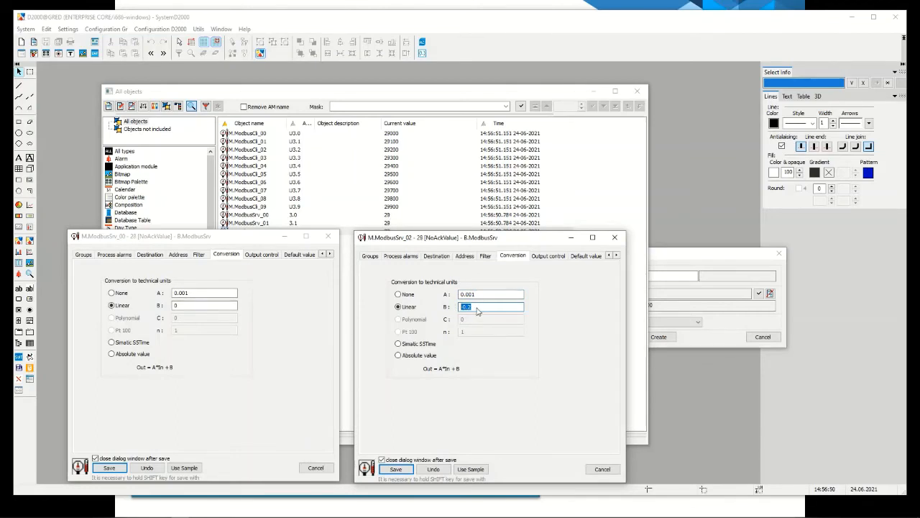
pyautogui.moveTo(189, 309); pyautogui.dragTo(170, 308)
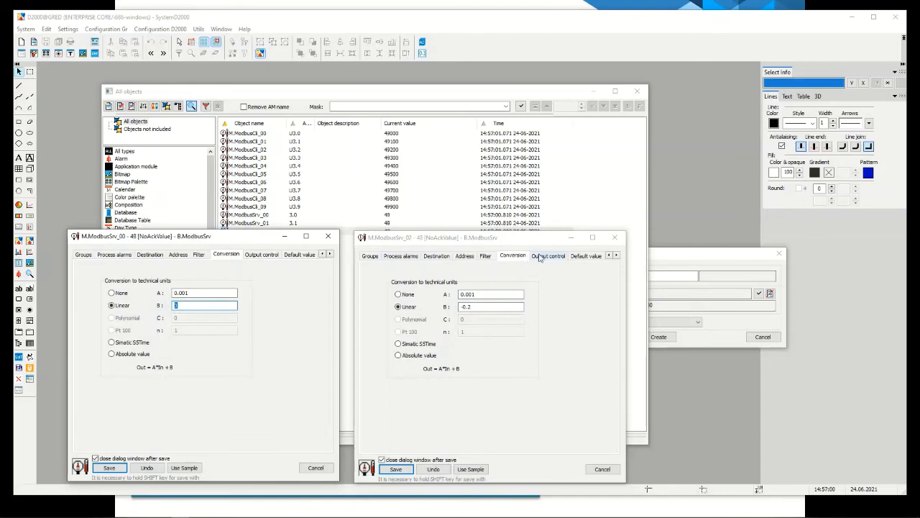
# Review the control object of M.ModbusSrv_02 and check the holding register values in QModMaster.
pyautogui.click(542, 258)
pyautogui.doubleClick(388, 322)
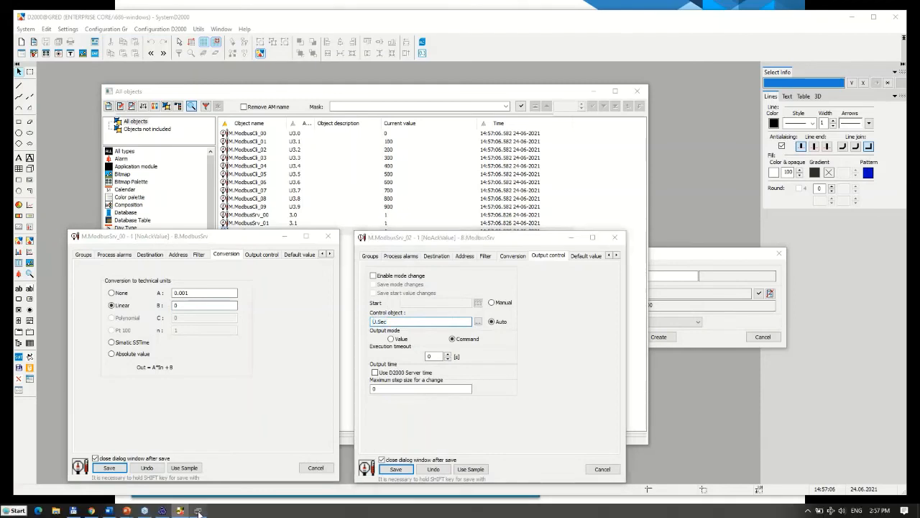
pyautogui.click(196, 510)
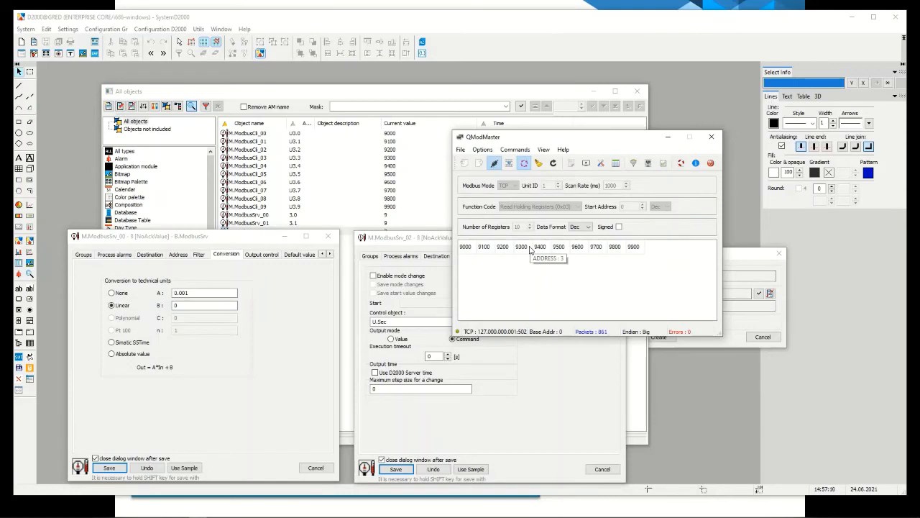
pyautogui.click(670, 136)
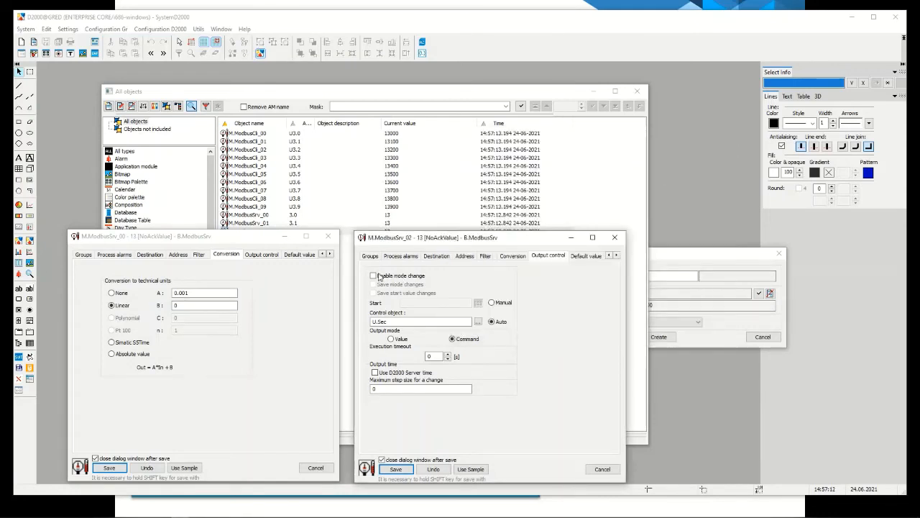
pyautogui.moveTo(393, 326); pyautogui.dragTo(358, 324)
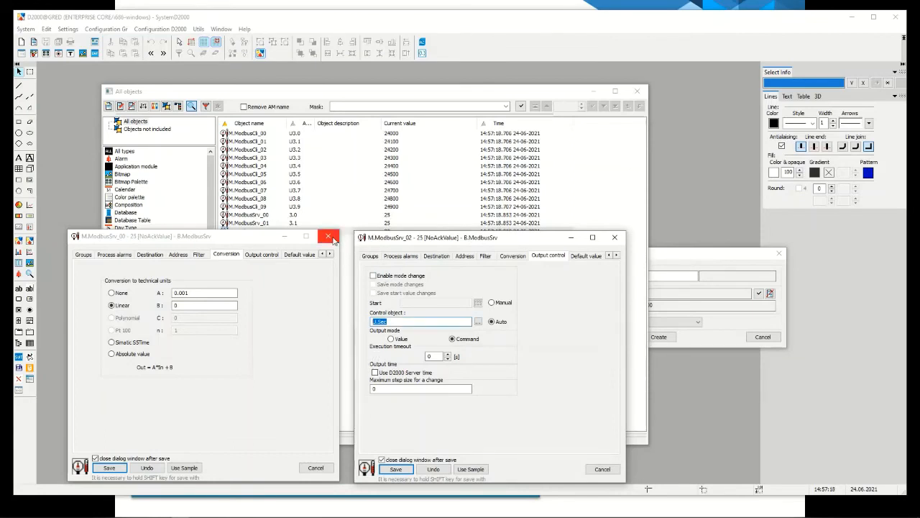
# Close both server tag configurations without saving and select M.ModbusSrv_02 in the object list.
pyautogui.click(330, 237)
pyautogui.click(615, 239)
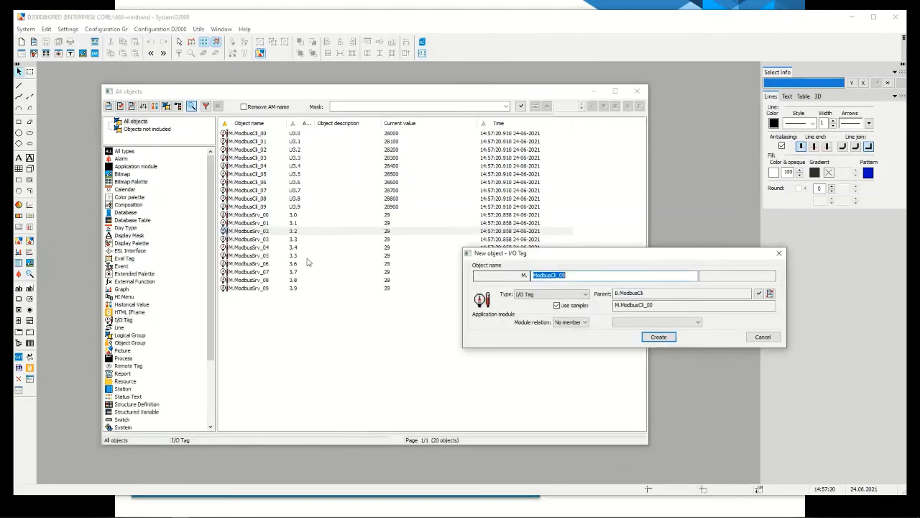
pyautogui.click(281, 232)
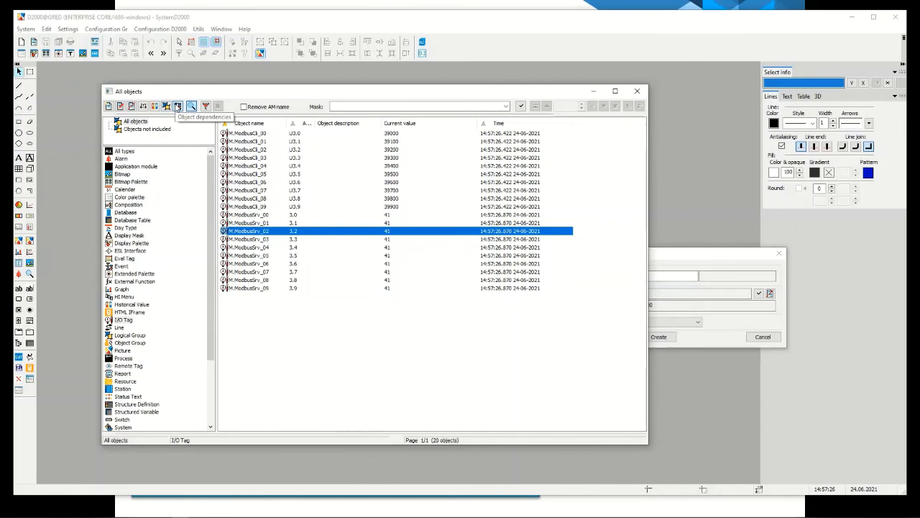
# Trace the static dependencies of M.ModbusSrv_02 to find the objects it uses and the objects that use U.Sec.
pyautogui.click(177, 106)
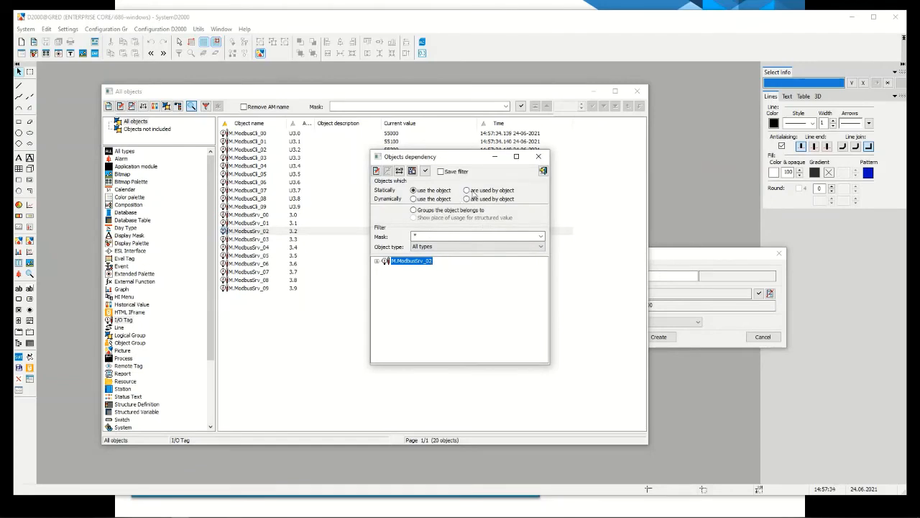
pyautogui.click(467, 190)
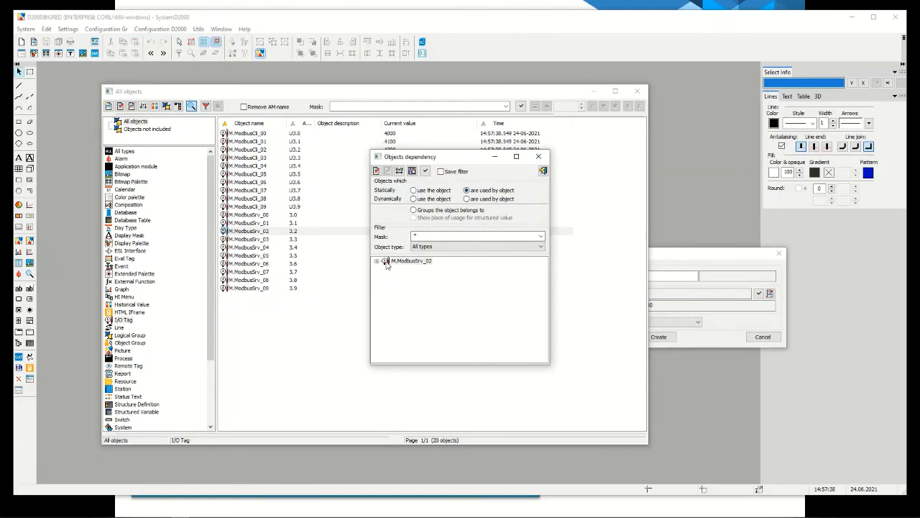
pyautogui.click(425, 171)
pyautogui.click(407, 268)
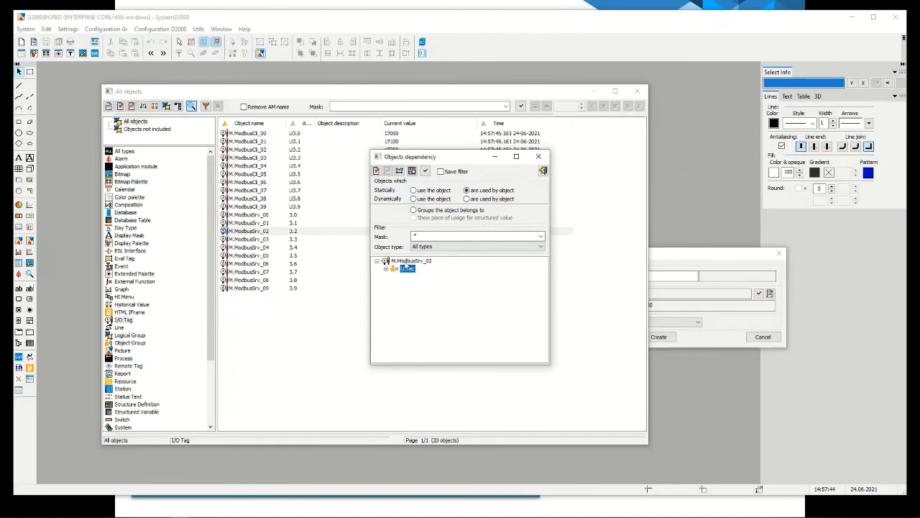
pyautogui.click(432, 190)
pyautogui.click(425, 171)
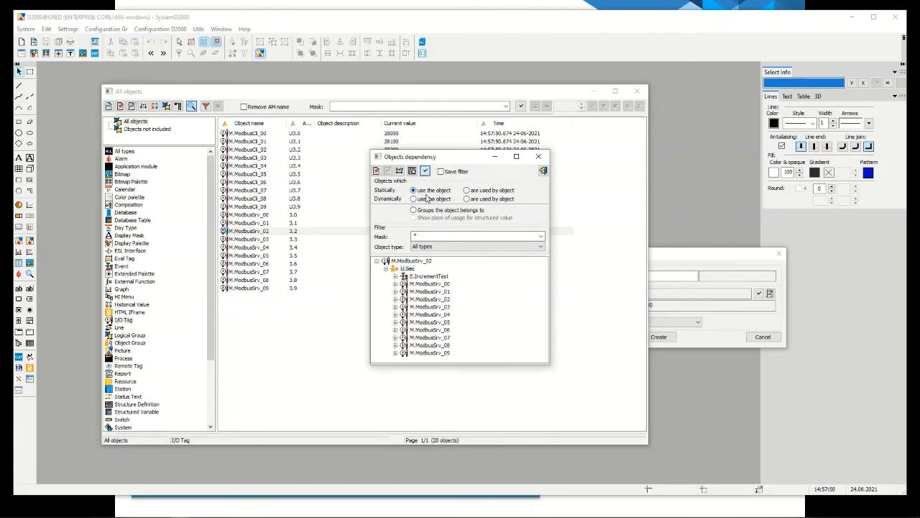
# Go through the objects that use U.Sec, from M.ModbusSrv_00 to M.ModbusSrv_09, and select E.IncrementTest.
pyautogui.click(430, 284)
pyautogui.click(429, 291)
pyautogui.click(429, 299)
pyautogui.click(429, 307)
pyautogui.click(430, 314)
pyautogui.click(429, 322)
pyautogui.click(429, 329)
pyautogui.click(429, 337)
pyautogui.click(429, 345)
pyautogui.click(429, 352)
pyautogui.click(428, 276)
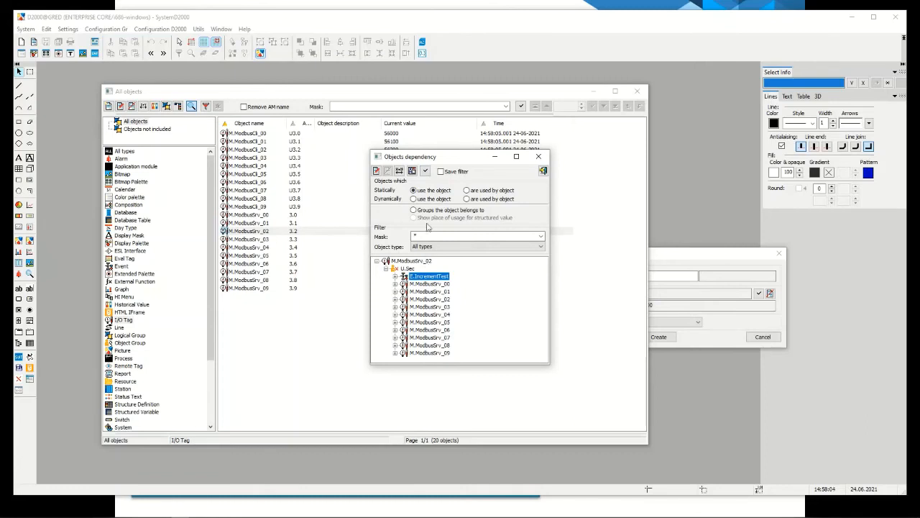
# Open the E.IncrementTest script from the dependency list and enlarge its window so the code is readable.
pyautogui.click(376, 173)
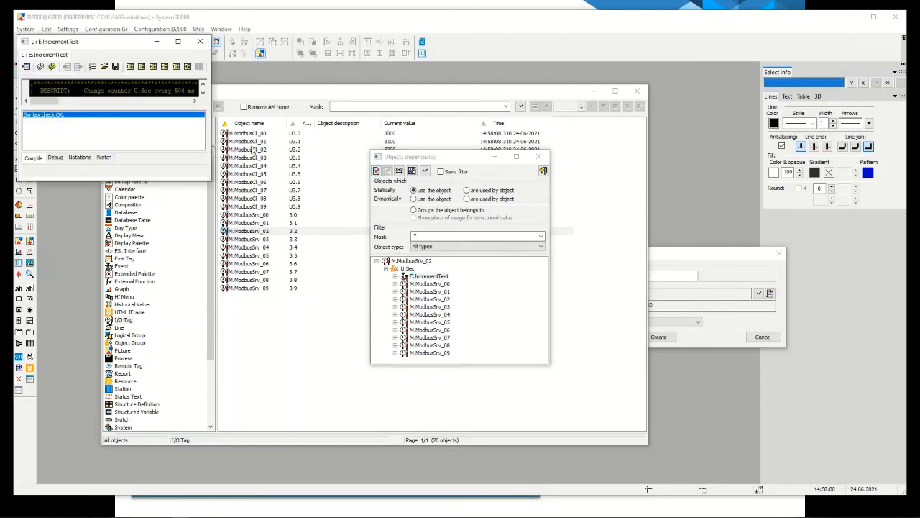
pyautogui.moveTo(213, 184); pyautogui.dragTo(539, 341)
pyautogui.moveTo(249, 38); pyautogui.dragTo(371, 64)
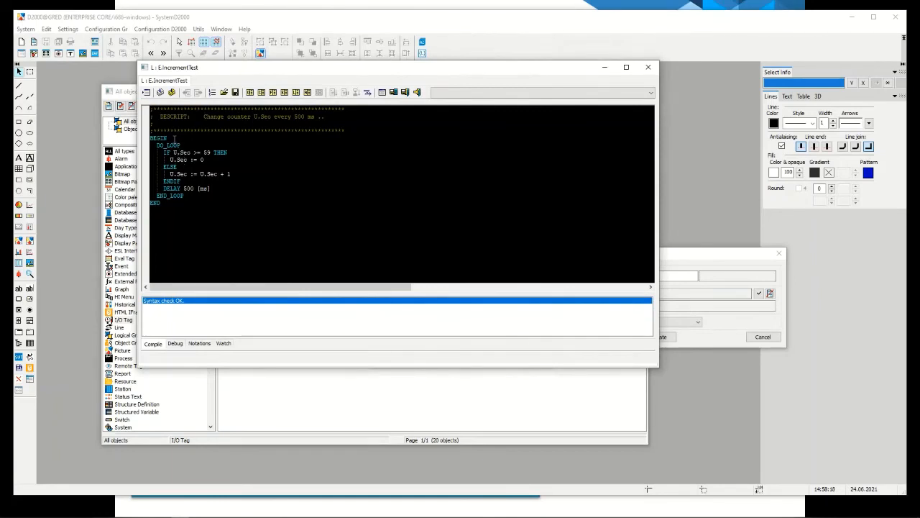
# Examine the script's loop, U.Sec increment, reset condition and delay, and close the E.IncrementTest script.
pyautogui.click(156, 204)
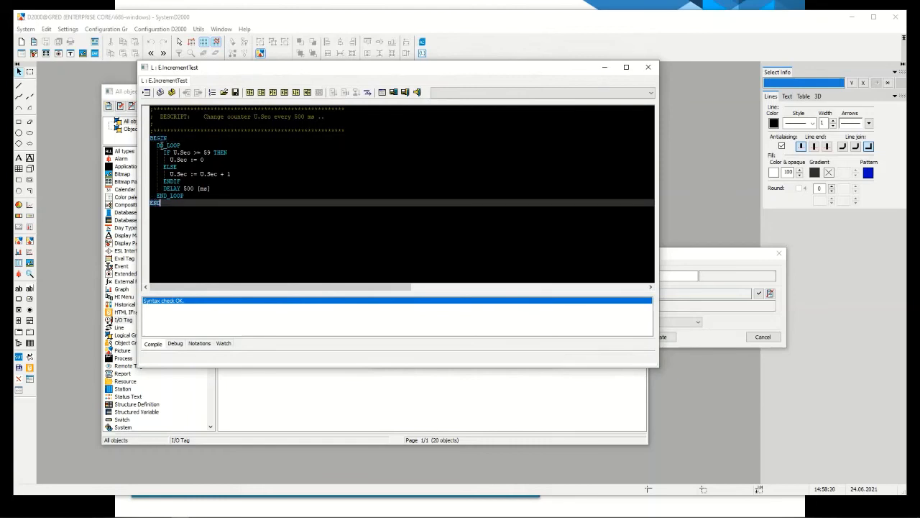
pyautogui.doubleClick(162, 146)
pyautogui.doubleClick(168, 196)
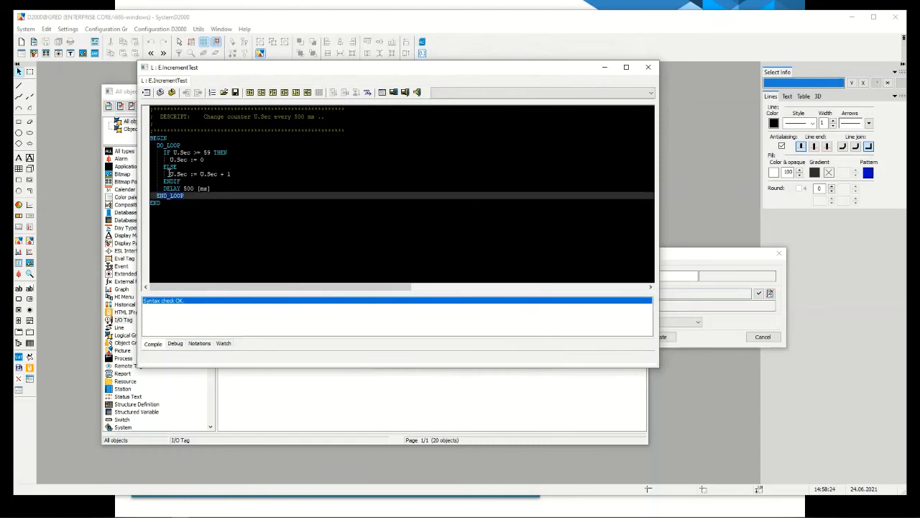
pyautogui.moveTo(169, 173); pyautogui.dragTo(193, 173)
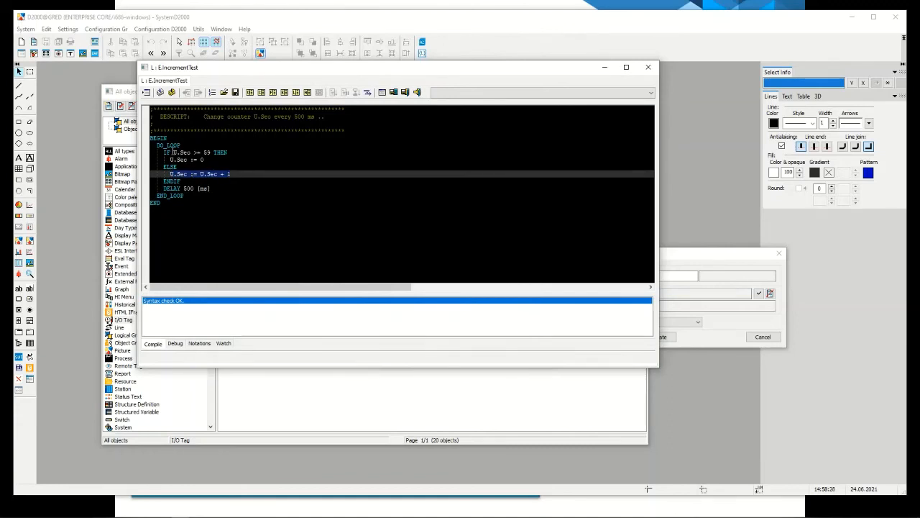
pyautogui.moveTo(173, 152); pyautogui.dragTo(184, 152)
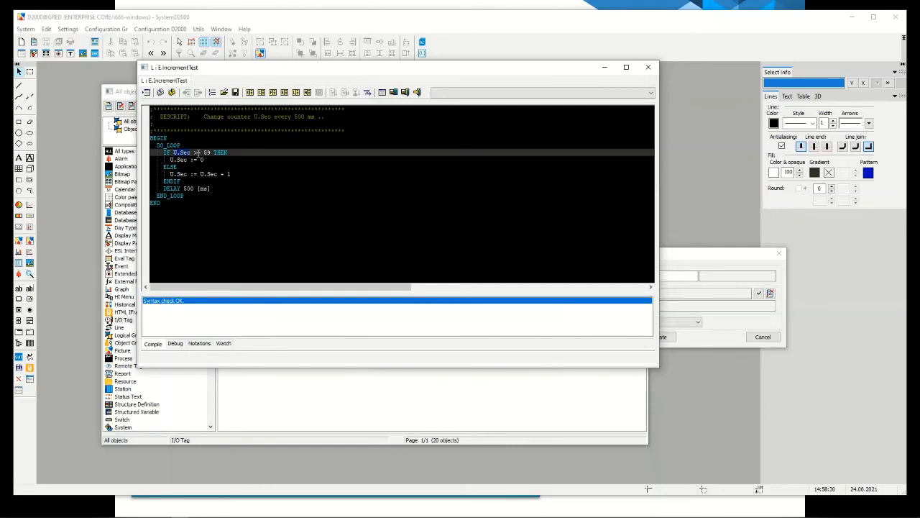
pyautogui.moveTo(170, 159); pyautogui.dragTo(189, 158)
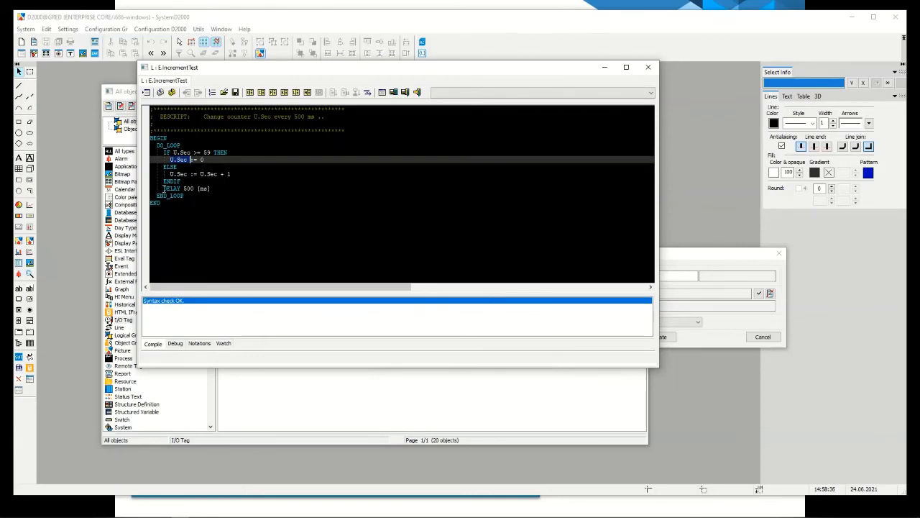
pyautogui.moveTo(164, 188); pyautogui.dragTo(177, 187)
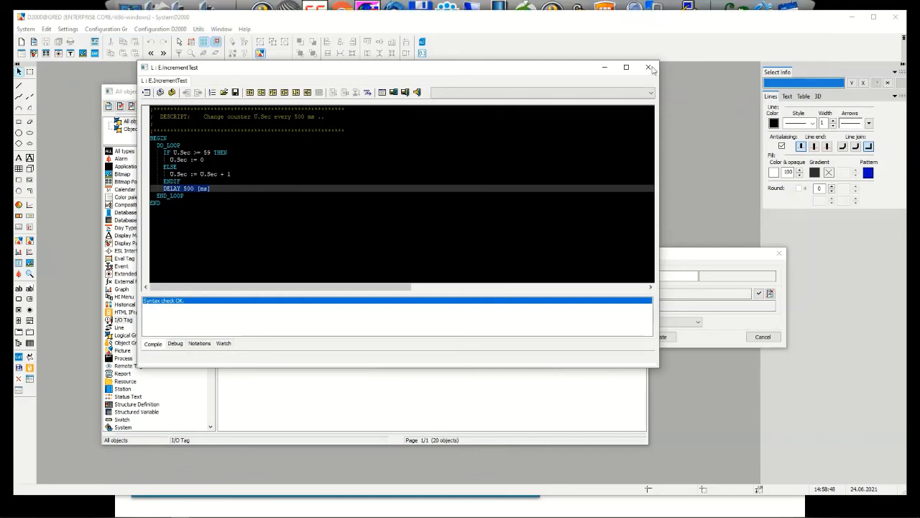
pyautogui.click(647, 67)
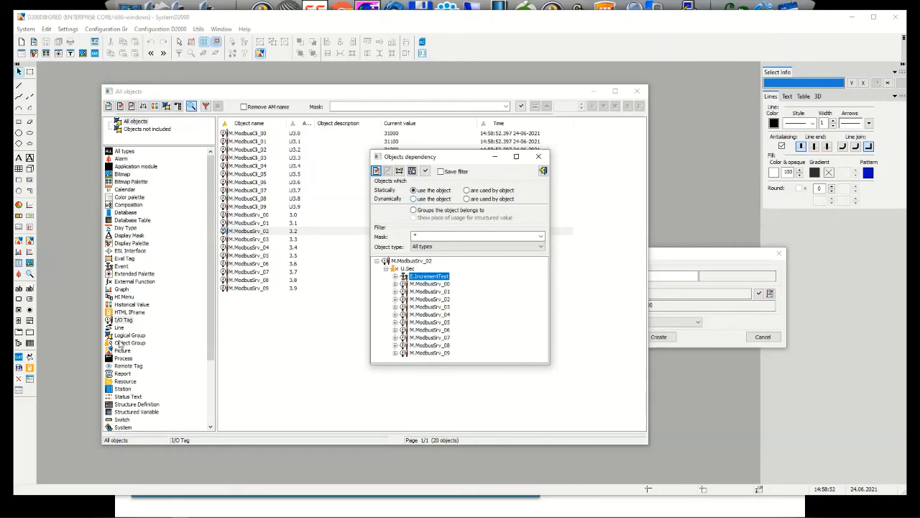
# Open the configuration of station B.ModbusCli and arrange it beside the list of I/O tags.
pyautogui.click(126, 388)
pyautogui.moveTo(187, 96); pyautogui.dragTo(140, 103)
pyautogui.click(188, 144)
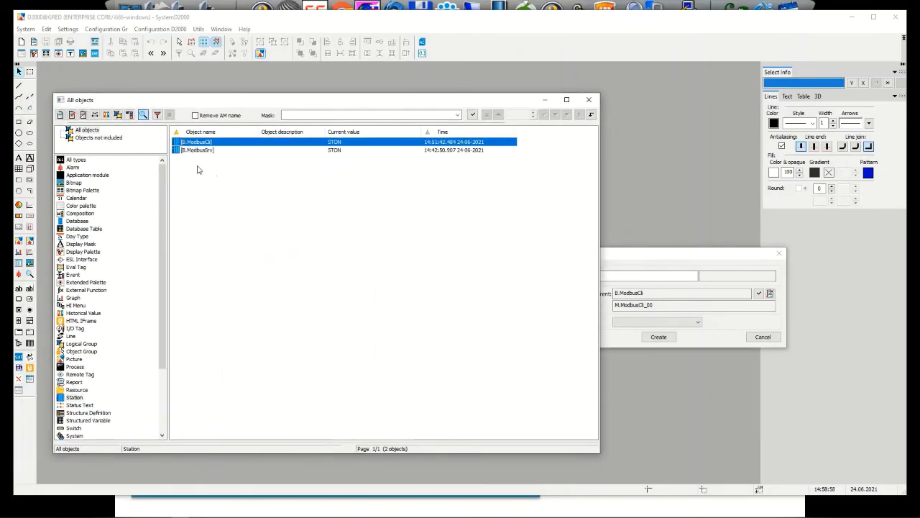
pyautogui.doubleClick(171, 141)
pyautogui.moveTo(340, 126); pyautogui.dragTo(173, 183)
pyautogui.moveTo(218, 103); pyautogui.dragTo(407, 85)
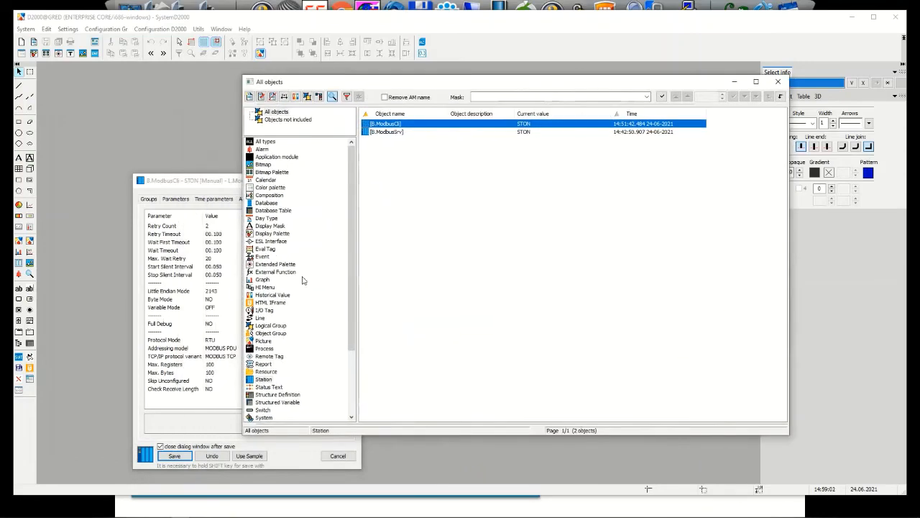
pyautogui.click(268, 311)
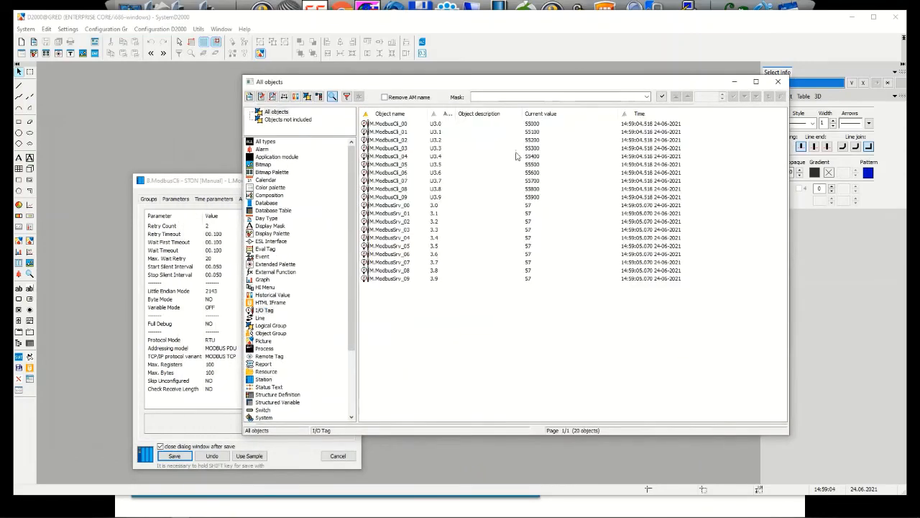
pyautogui.moveTo(200, 181); pyautogui.dragTo(111, 64)
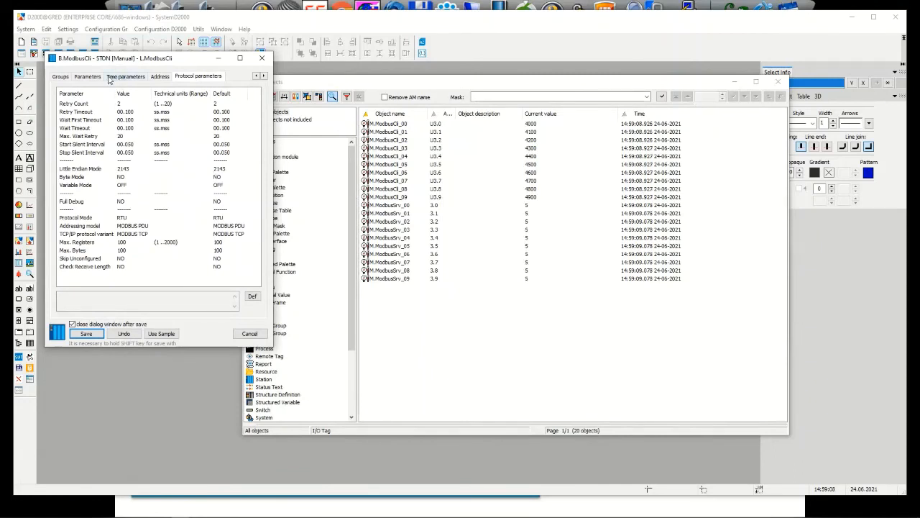
# Disable communication of station B.ModbusCli, save with the dialog kept open, and compare the client tags with the registers in QModMaster.
pyautogui.click(87, 76)
pyautogui.click(90, 325)
pyautogui.click(86, 334)
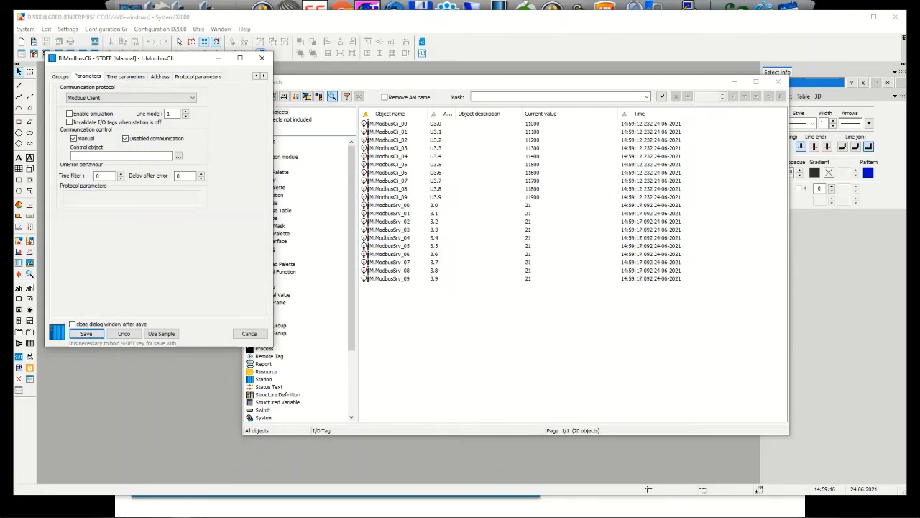
pyautogui.click(200, 511)
pyautogui.moveTo(510, 138); pyautogui.dragTo(545, 259)
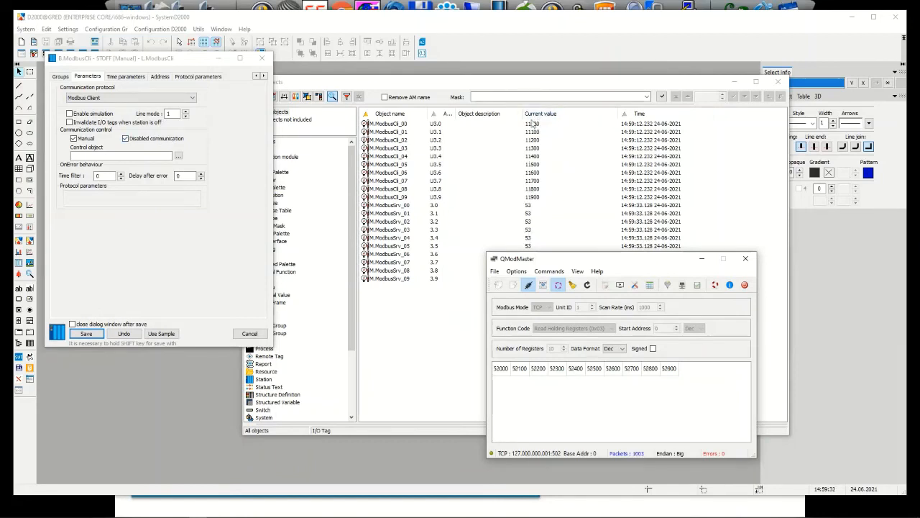
# Re-enable communication of station B.ModbusCli, save it, and compare the client tag values with QModMaster again.
pyautogui.click(154, 139)
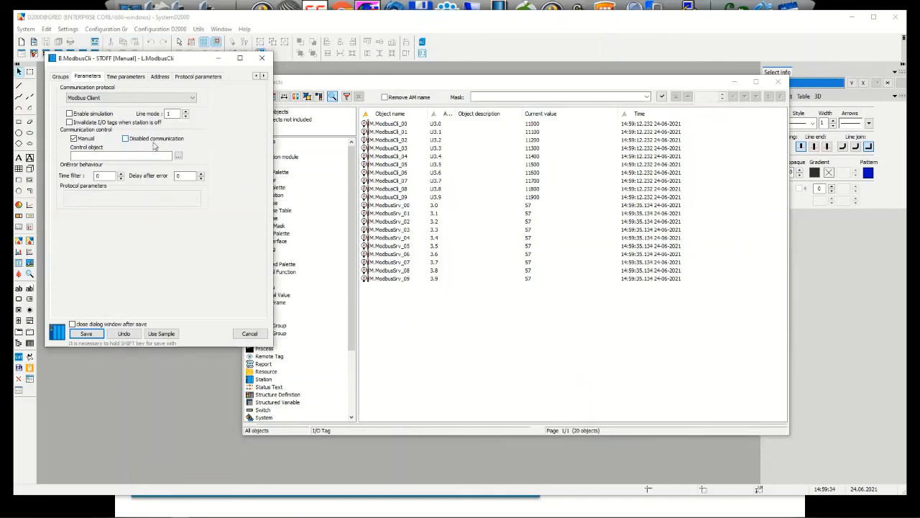
pyautogui.click(87, 334)
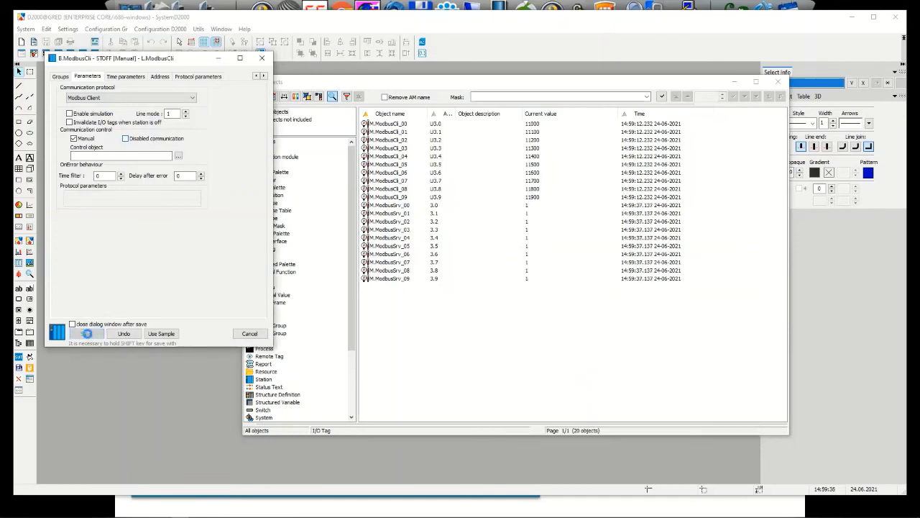
pyautogui.click(198, 510)
pyautogui.moveTo(582, 260); pyautogui.dragTo(531, 241)
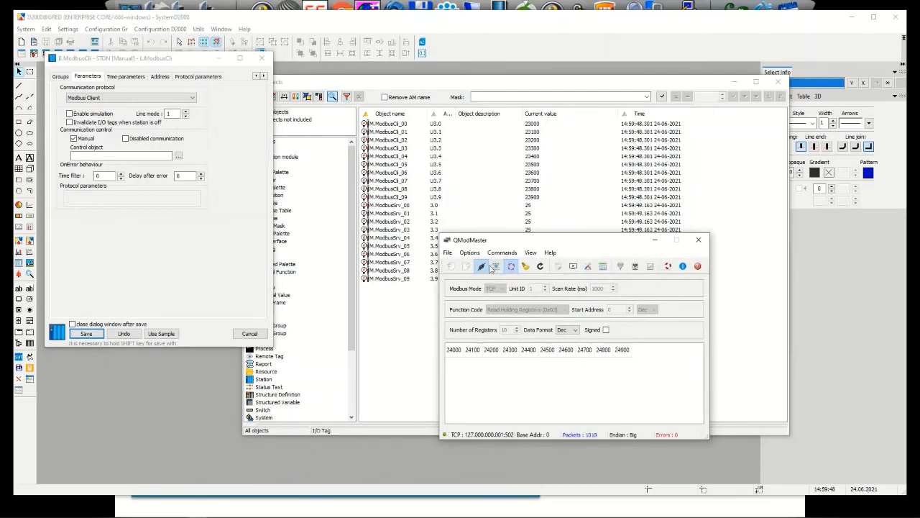
# Close the B.ModbusCli configuration, the object dependency window and the pending new I/O tag dialog.
pyautogui.click(482, 86)
pyautogui.click(386, 133)
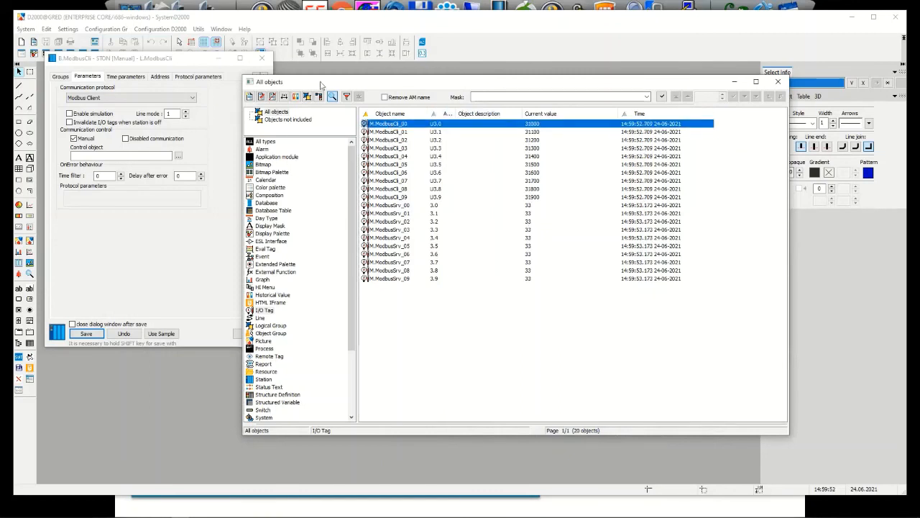
pyautogui.click(262, 59)
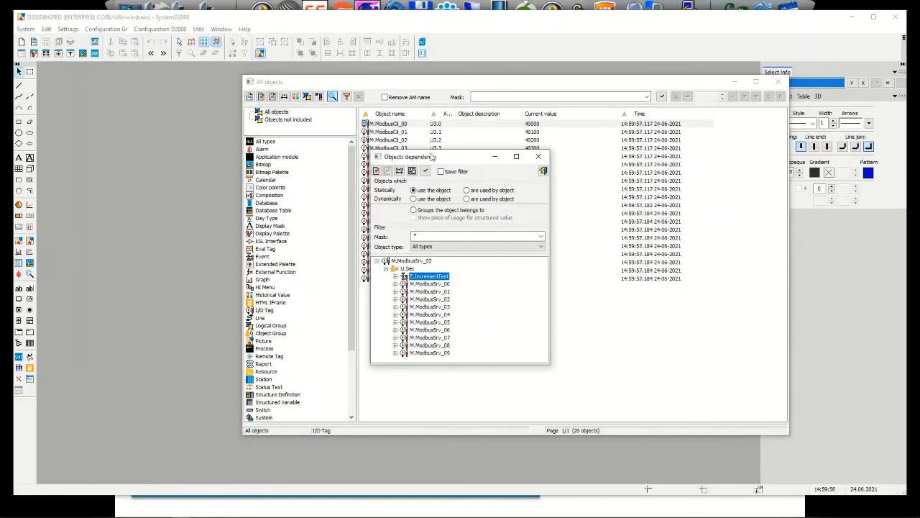
pyautogui.click(539, 156)
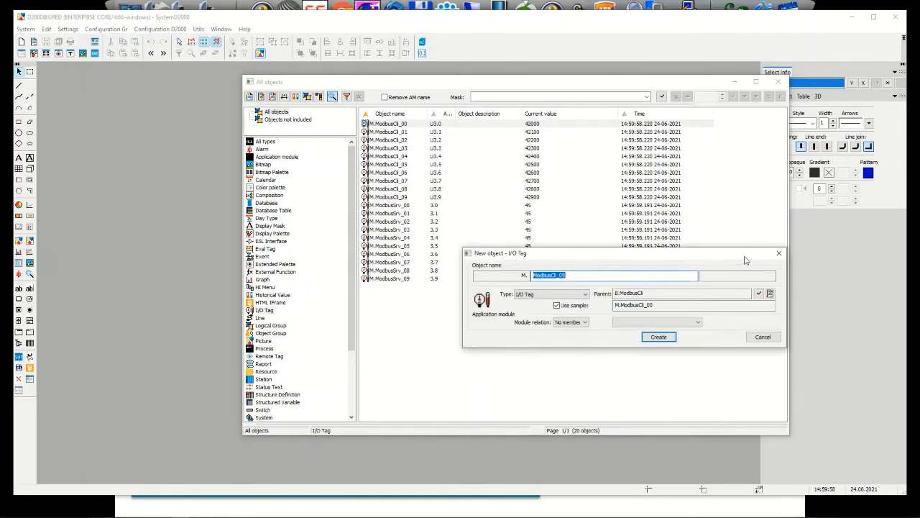
pyautogui.click(778, 253)
# Create a new eval tag named Sum_00_01 with SELF.CLC as its parent.
pyautogui.keyDown('ctrl'); pyautogui.click(402, 133); pyautogui.keyUp('ctrl')
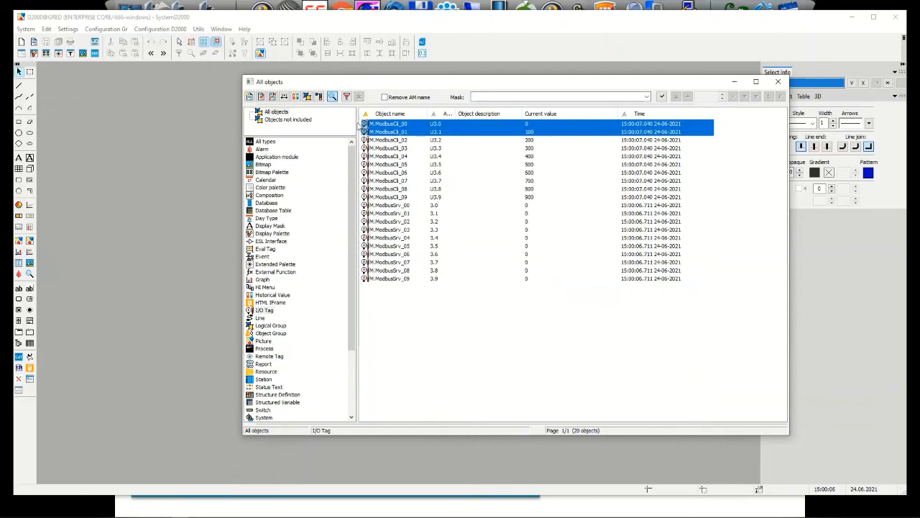
pyautogui.click(266, 248)
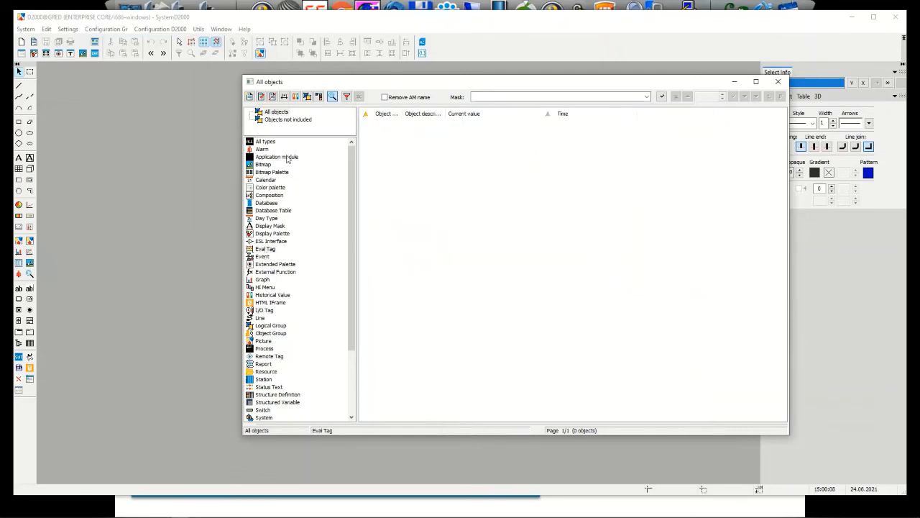
pyautogui.click(257, 98)
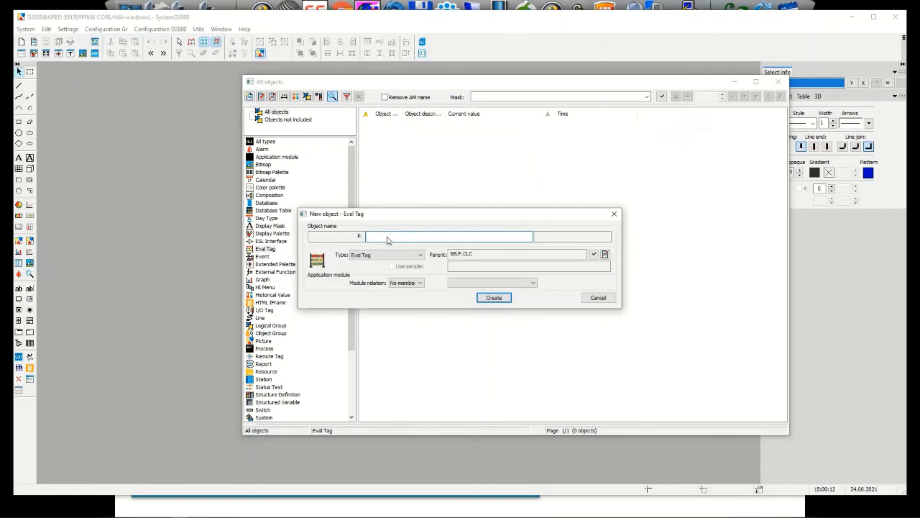
pyautogui.write('Sum_00_01')
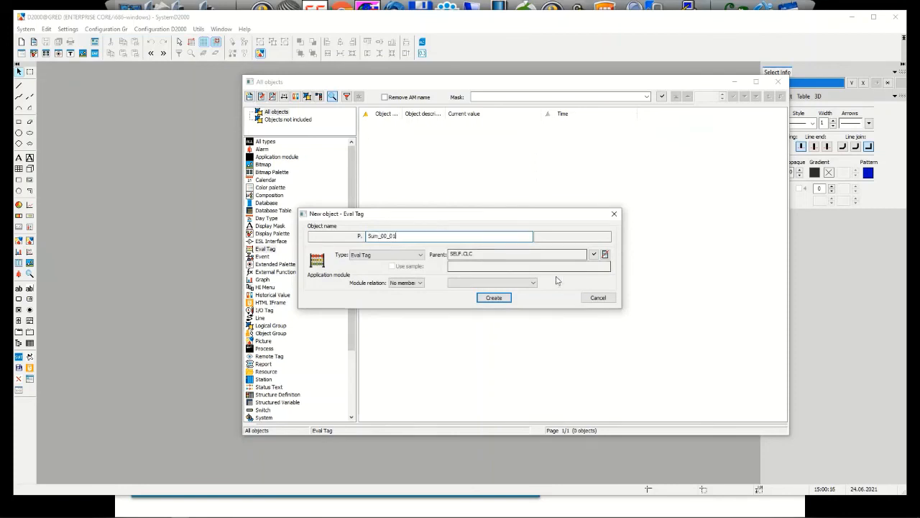
pyautogui.moveTo(480, 253); pyautogui.dragTo(437, 254)
pyautogui.click(480, 256)
pyautogui.doubleClick(478, 255)
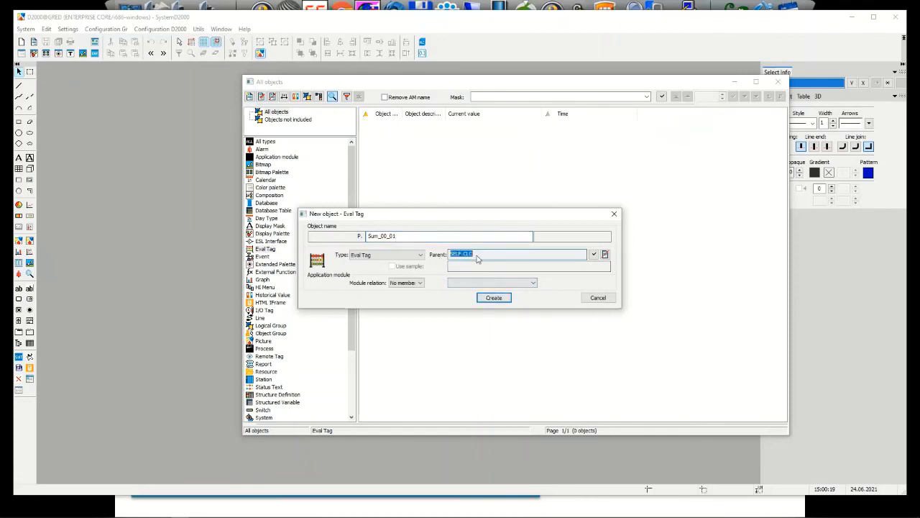
pyautogui.click(494, 299)
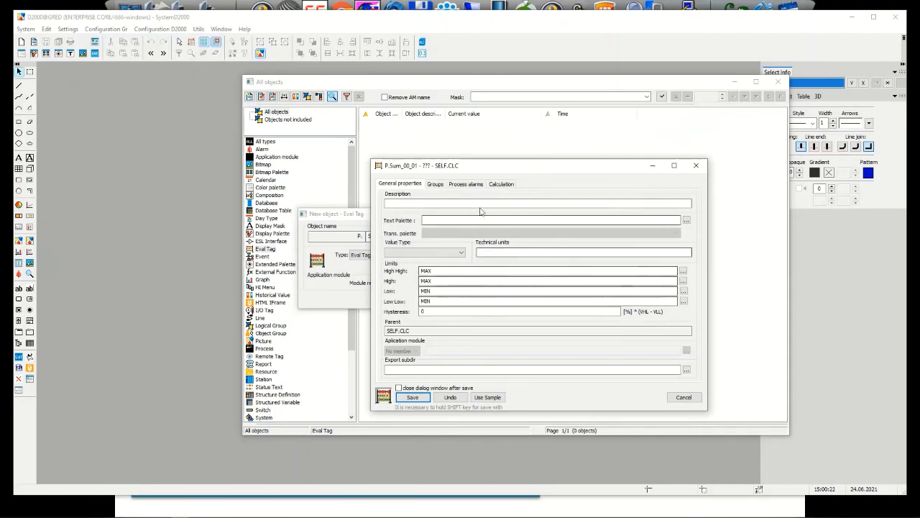
# Enter the expression M.ModbusCli_00 + M.ModbusCli_01 as the calculation of P.Sum_00_01 and try to save the eval tag.
pyautogui.click(504, 186)
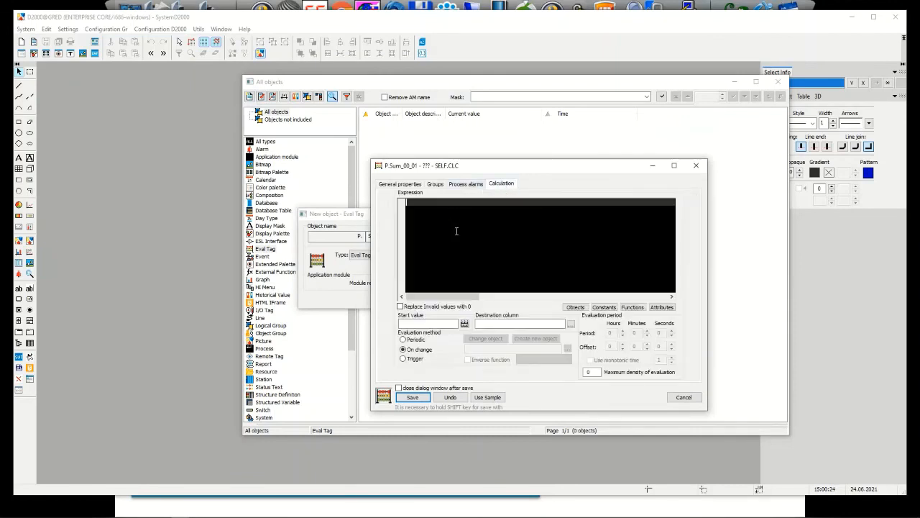
pyautogui.moveTo(425, 170); pyautogui.dragTo(456, 163)
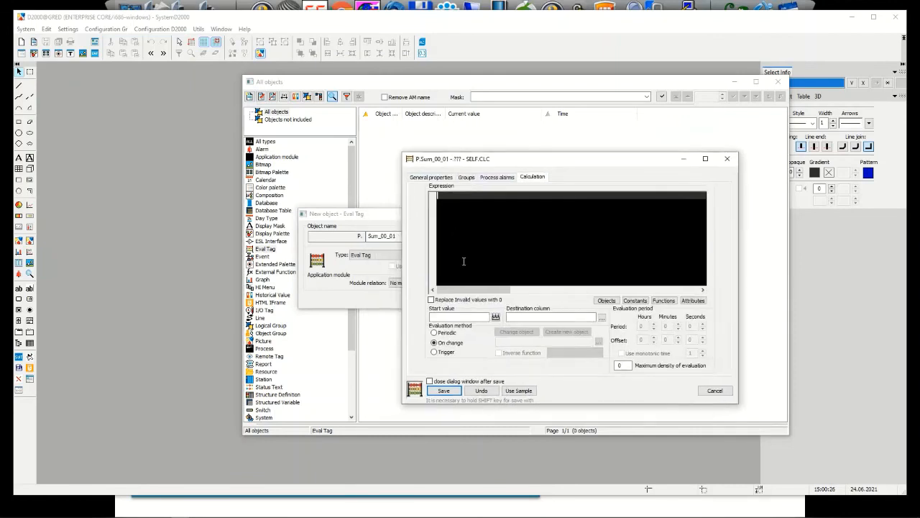
pyautogui.click(606, 301)
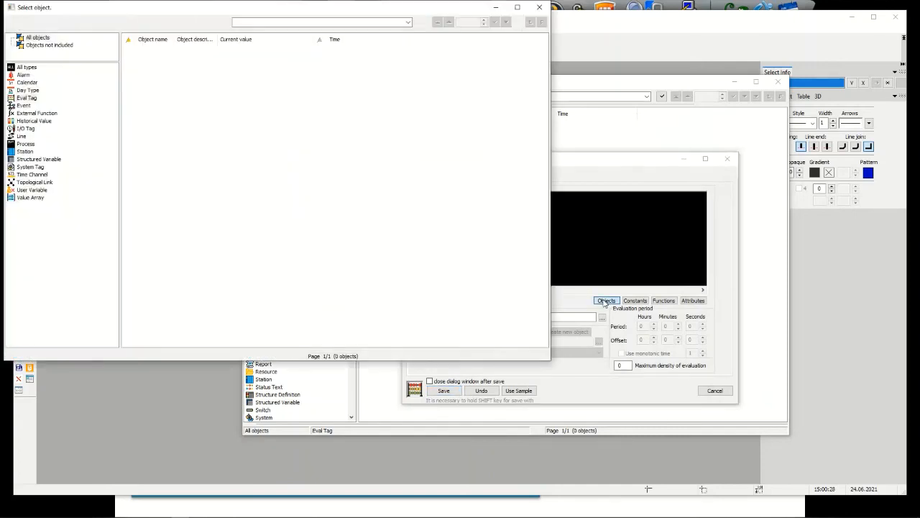
pyautogui.click(27, 129)
pyautogui.doubleClick(152, 52)
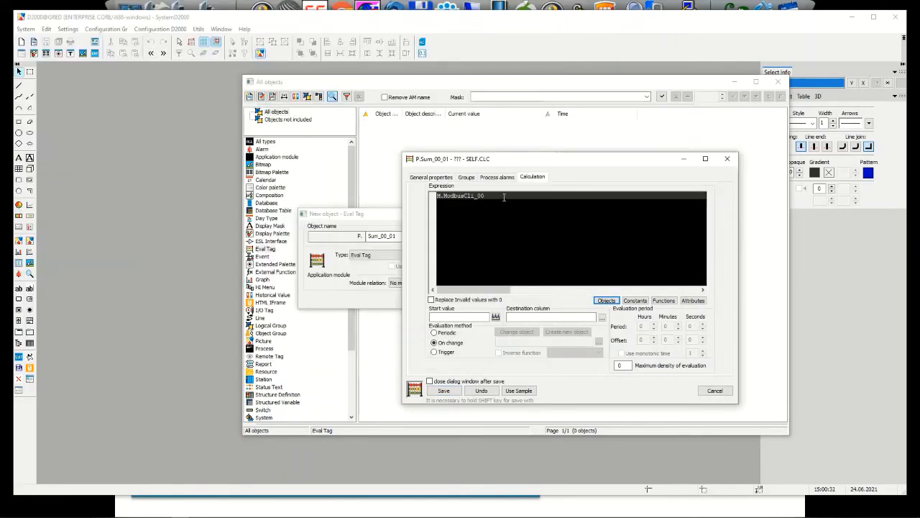
pyautogui.press('Right')
pyautogui.write('+')
pyautogui.write('M.ModbusCli_00')
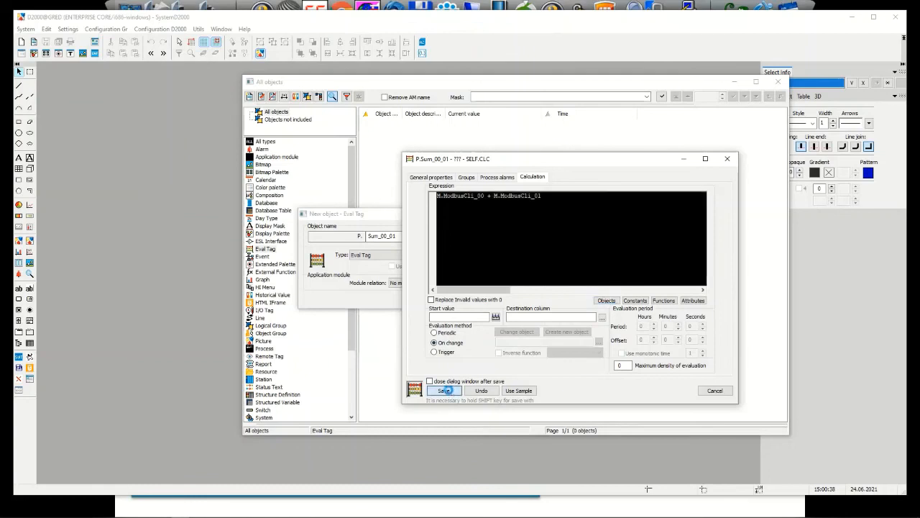
pyautogui.click(443, 390)
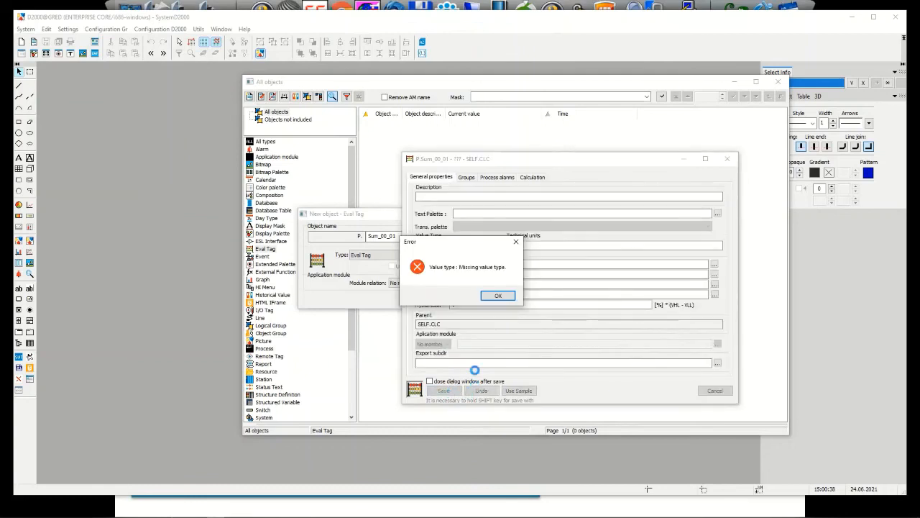
pyautogui.click(495, 295)
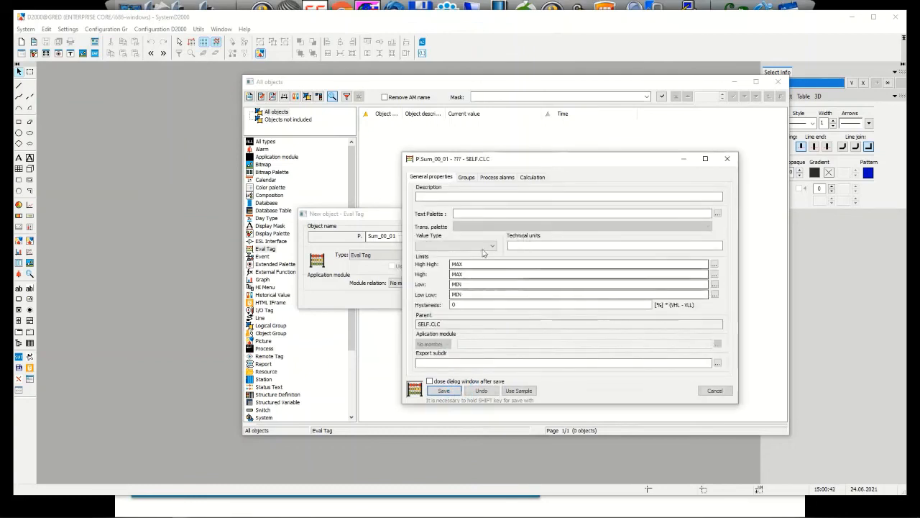
# Set the value type of P.Sum_00_01 to Ae - Analog and save the eval tag.
pyautogui.click(460, 246)
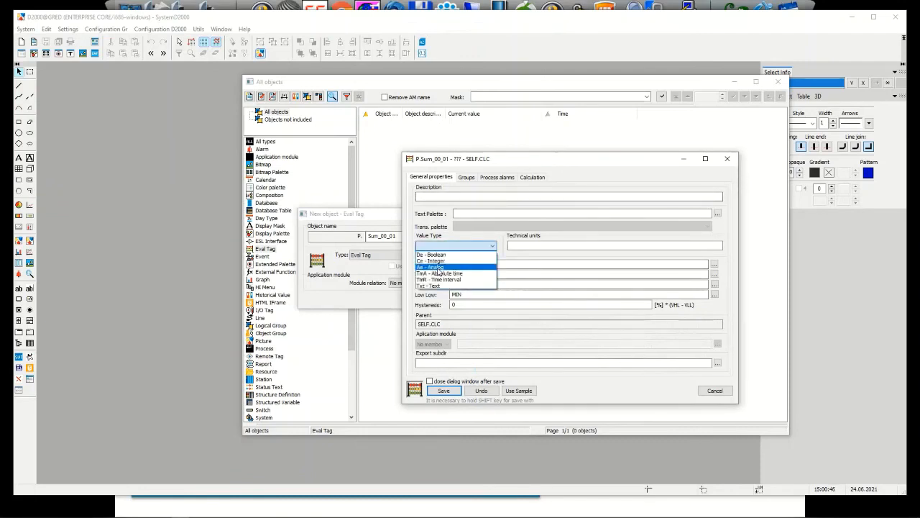
pyautogui.click(439, 268)
pyautogui.click(451, 391)
# Refresh the list of eval tags, rearrange the windows to expose it, and close the leftover New object dialog.
pyautogui.moveTo(470, 159); pyautogui.dragTo(425, 159)
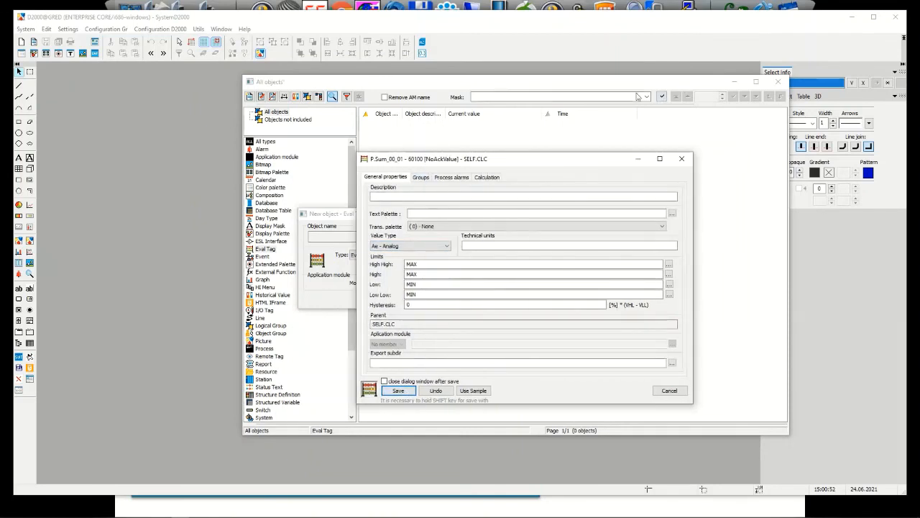
pyautogui.click(665, 97)
pyautogui.moveTo(393, 87); pyautogui.dragTo(509, 88)
pyautogui.moveTo(325, 214); pyautogui.dragTo(176, 228)
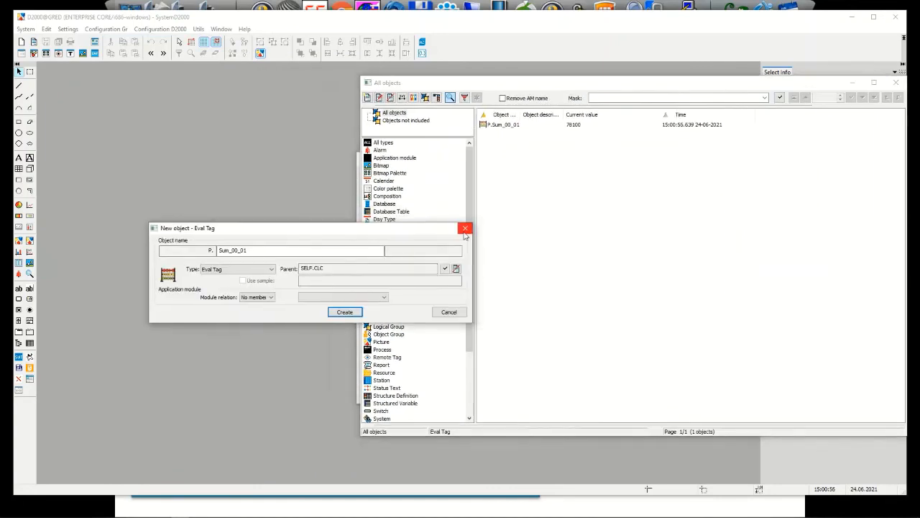
pyautogui.click(465, 228)
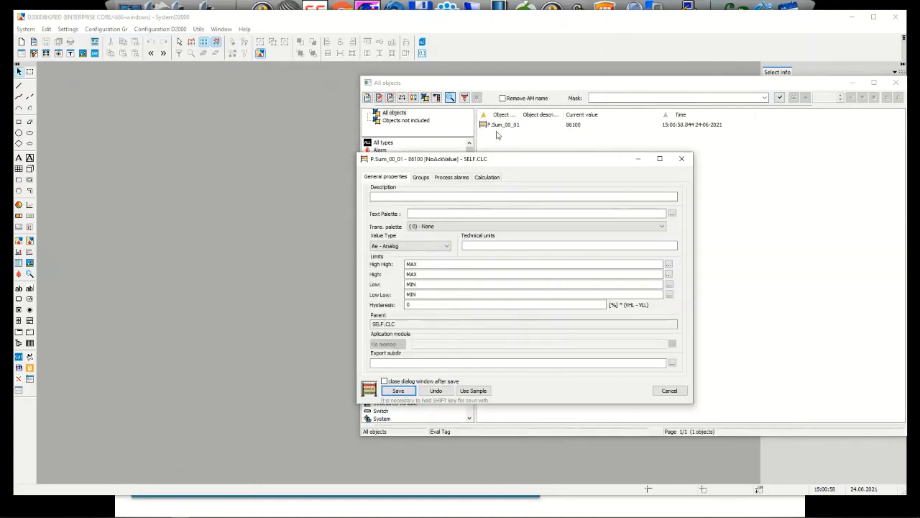
# Set the calculation of P.Sum_00_01 to periodic evaluation every 3 seconds, save it, and select the Trigger method.
pyautogui.click(491, 178)
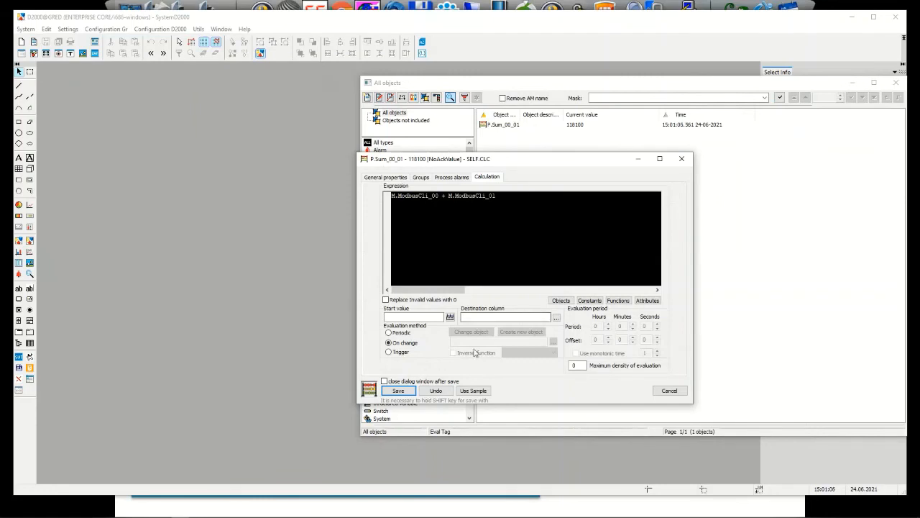
pyautogui.click(397, 333)
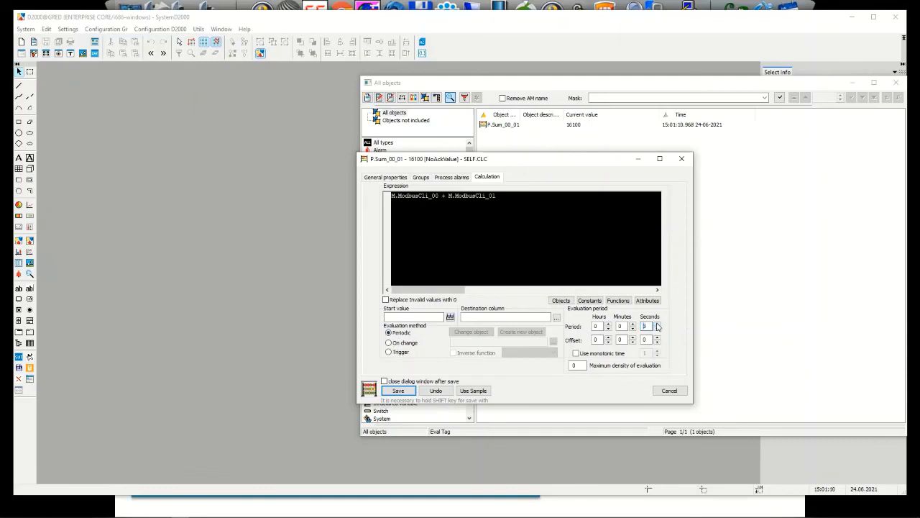
pyautogui.click(399, 392)
pyautogui.click(399, 352)
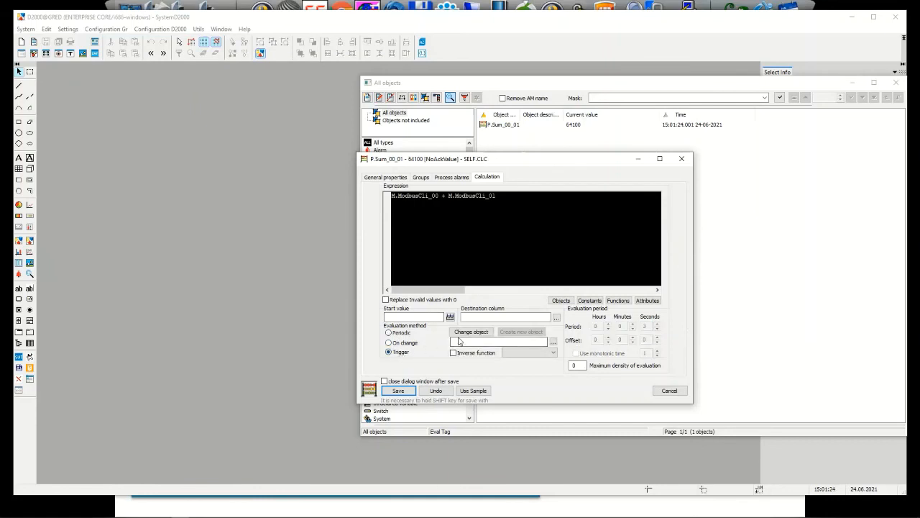
# Set the evaluation method of P.Sum_00_01 to On change with a maximum density of evaluation of 2, and save.
pyautogui.click(403, 344)
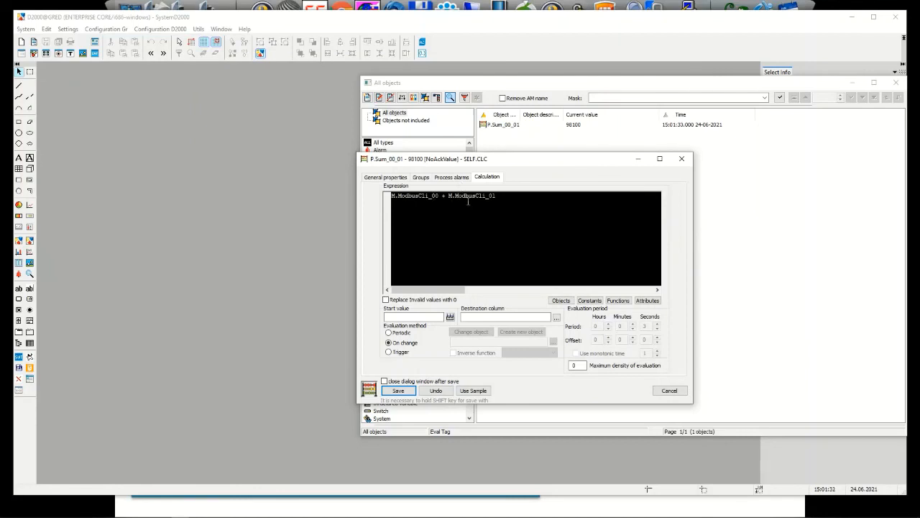
pyautogui.moveTo(498, 197); pyautogui.dragTo(334, 209)
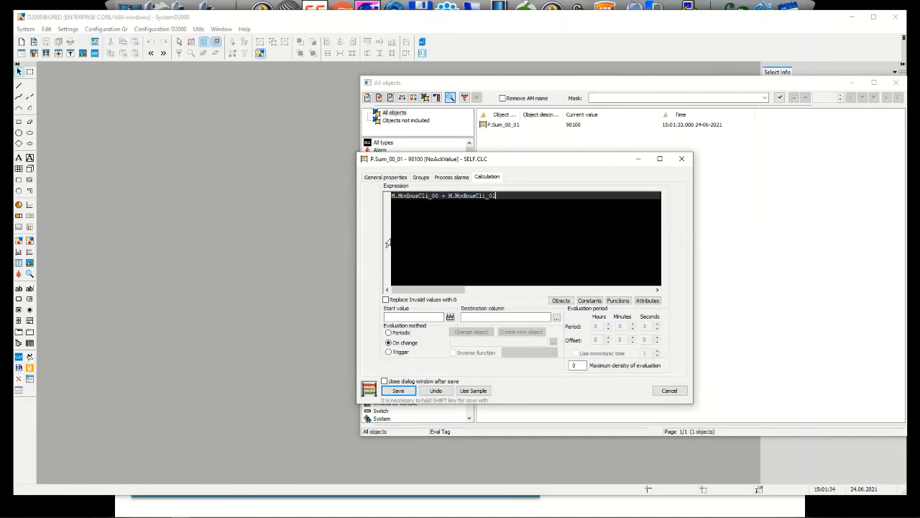
pyautogui.click(579, 366)
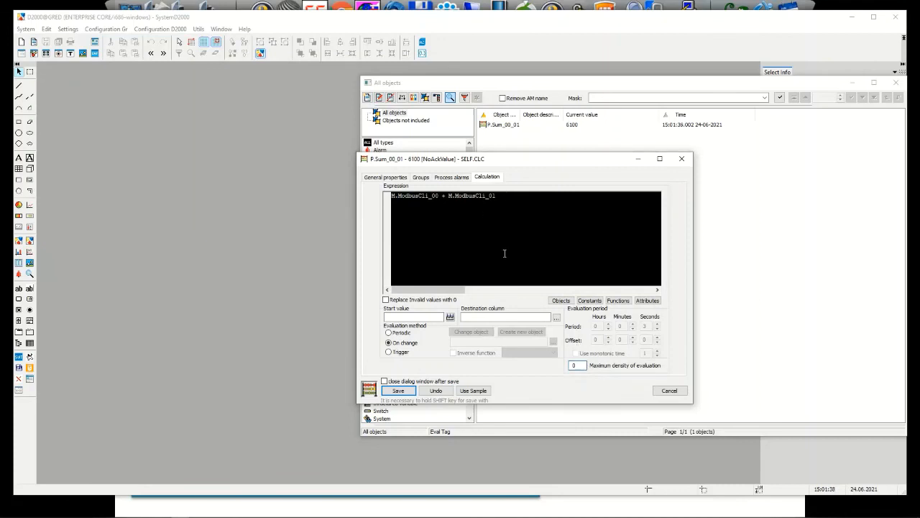
pyautogui.doubleClick(576, 365)
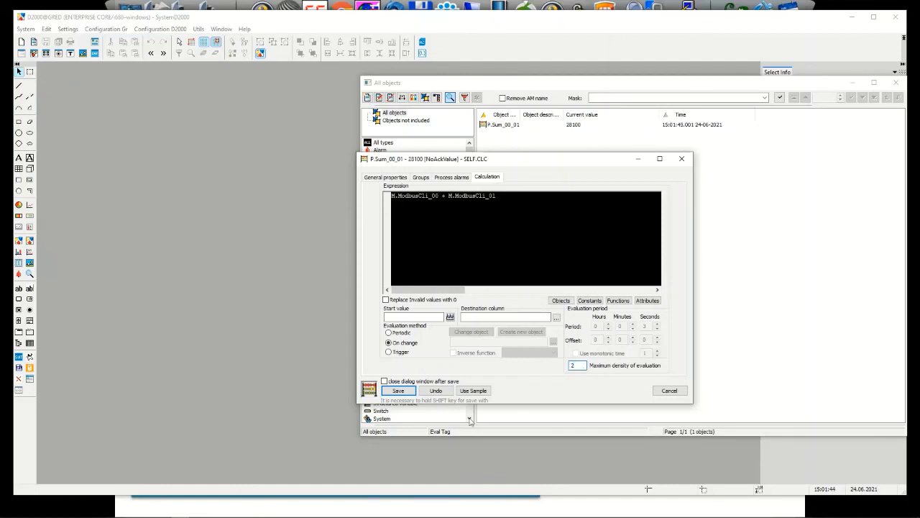
pyautogui.click(404, 391)
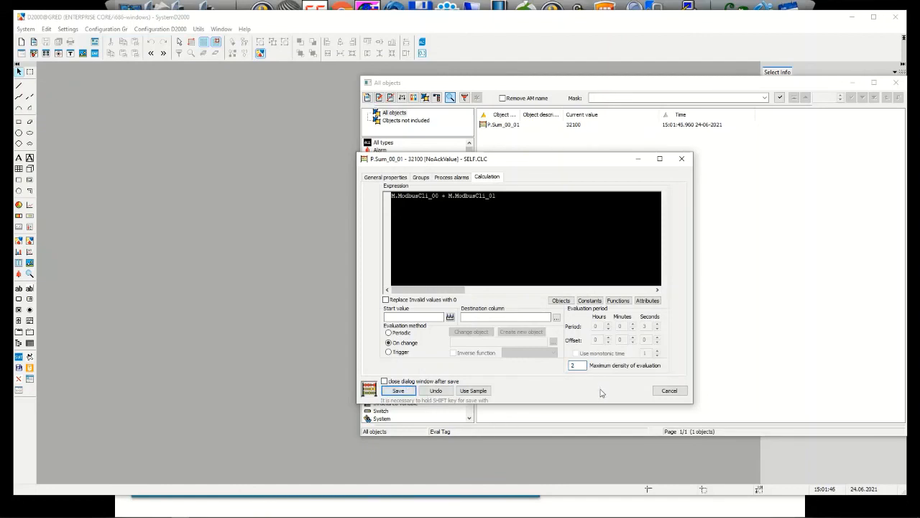